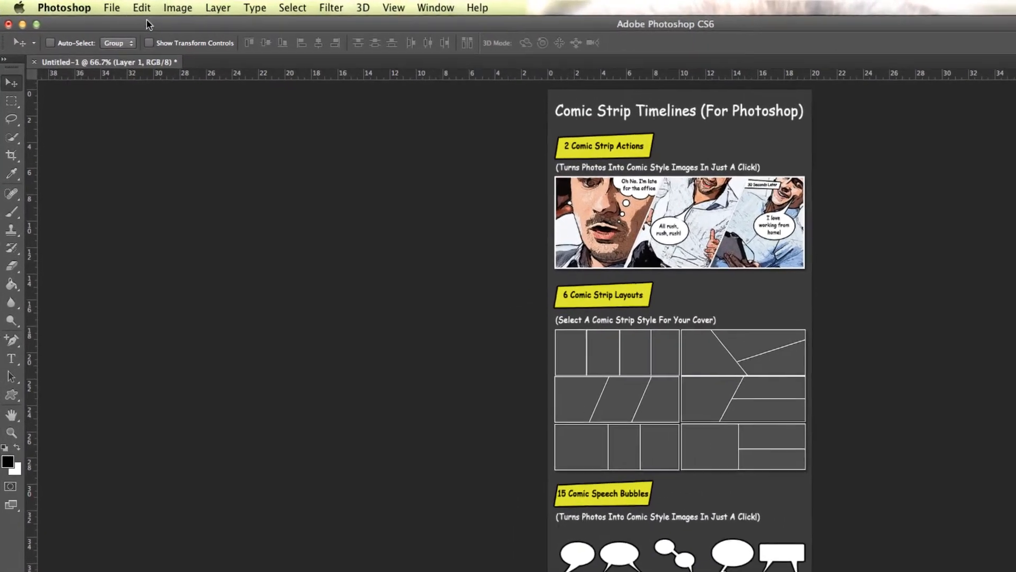
# Open the three photos of men in blue shirts from the Comic Strip Actions folder, leaving out the beach picture.
pyautogui.click(86, 6)
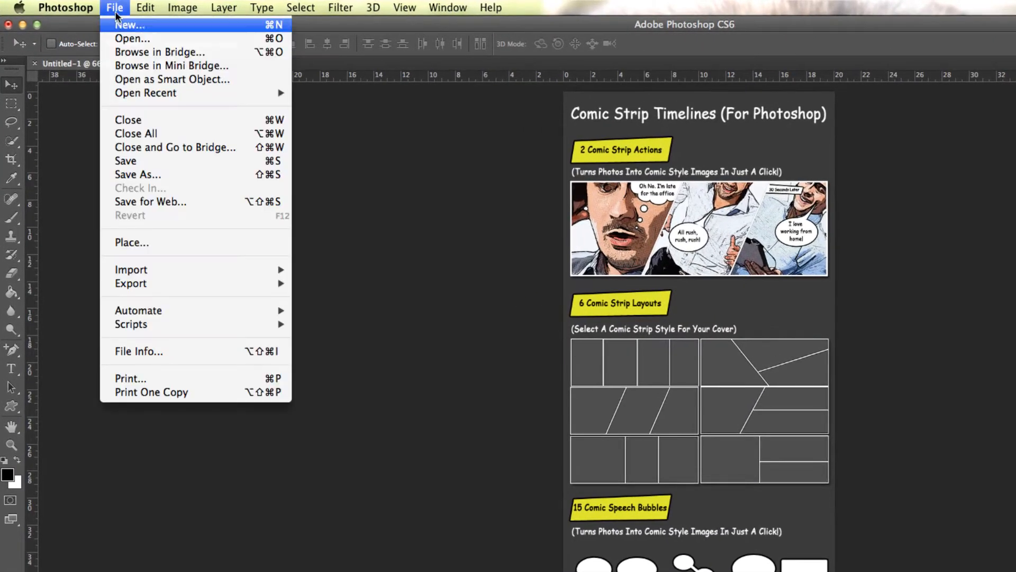
pyautogui.click(133, 39)
pyautogui.click(532, 159)
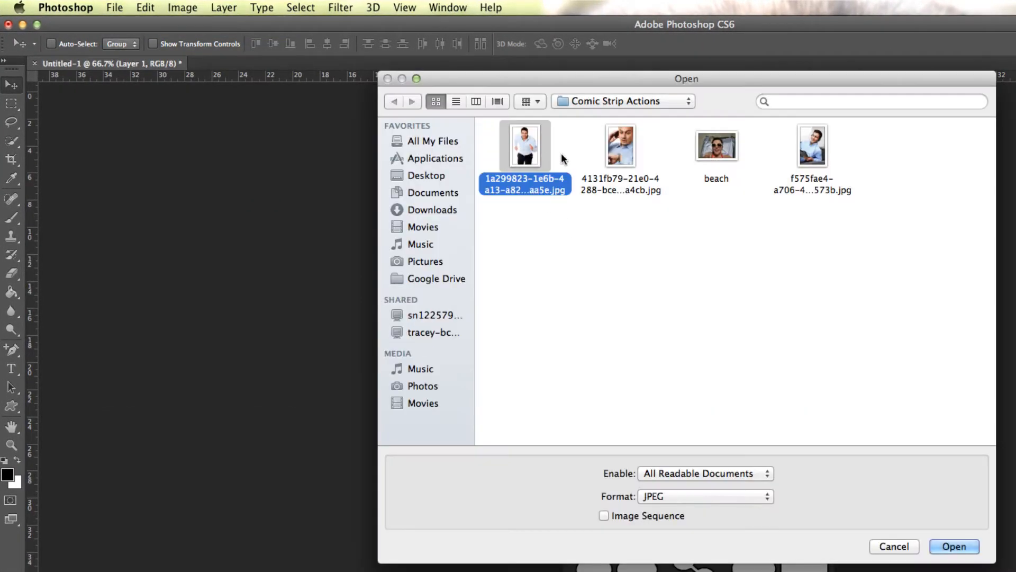
pyautogui.keyDown('shift'); pyautogui.click(612, 157); pyautogui.keyUp('shift')
pyautogui.keyDown('super'); pyautogui.click(812, 146); pyautogui.keyUp('super')
pyautogui.click(954, 546)
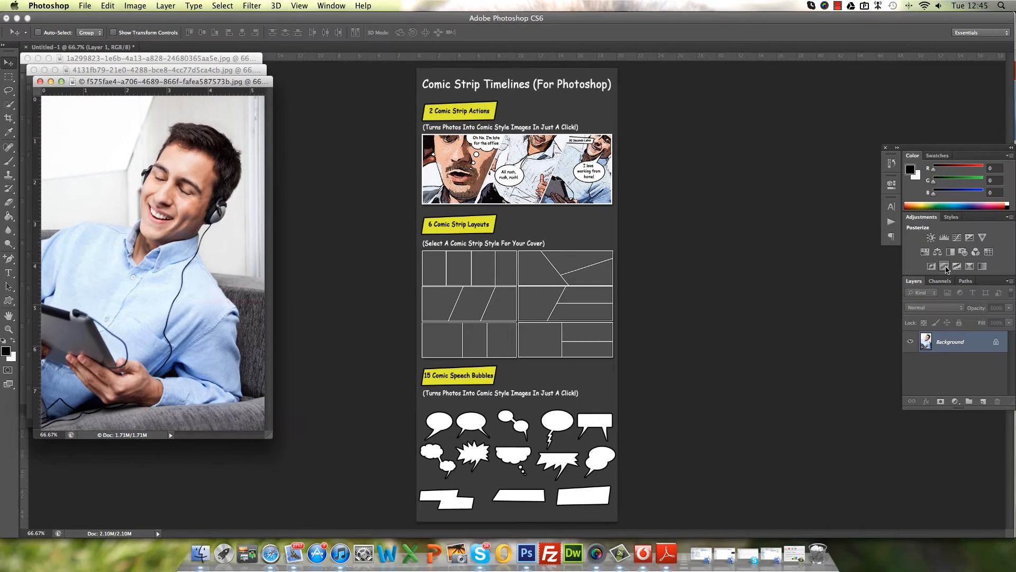
# Run the Comic Book 1 action on the photo of the man with headphones and tablet and move its window aside.
pyautogui.click(891, 223)
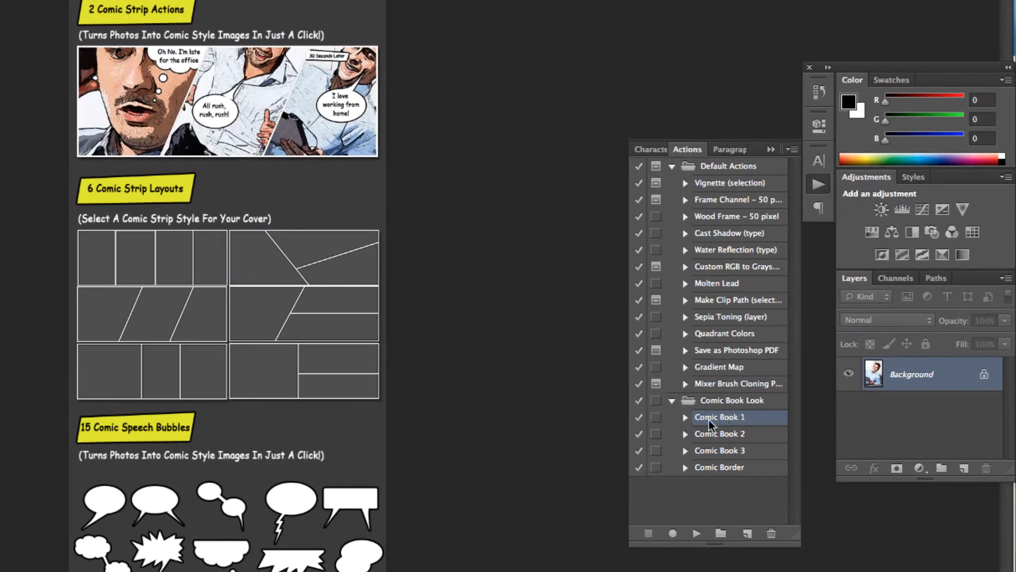
pyautogui.click(697, 534)
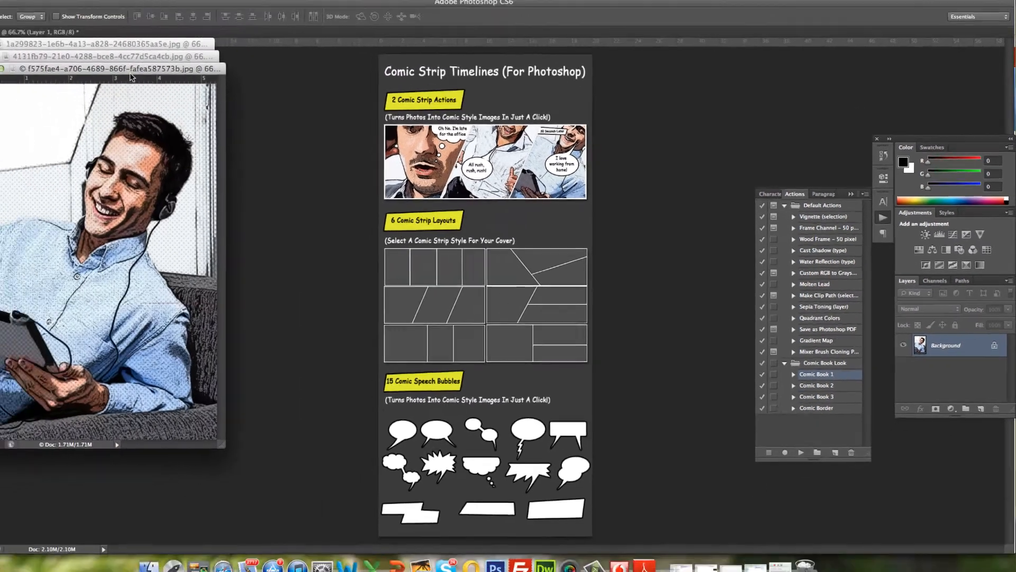
pyautogui.moveTo(132, 72); pyautogui.dragTo(336, 136)
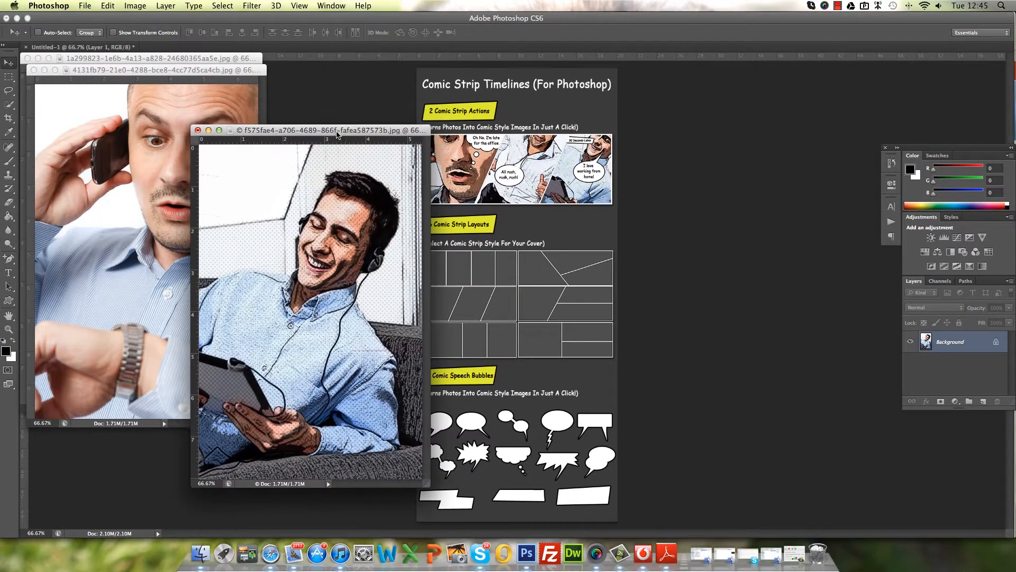
# Run the Comic Book 1 action on the photo of the man on the phone and shift its window aside.
pyautogui.click(147, 71)
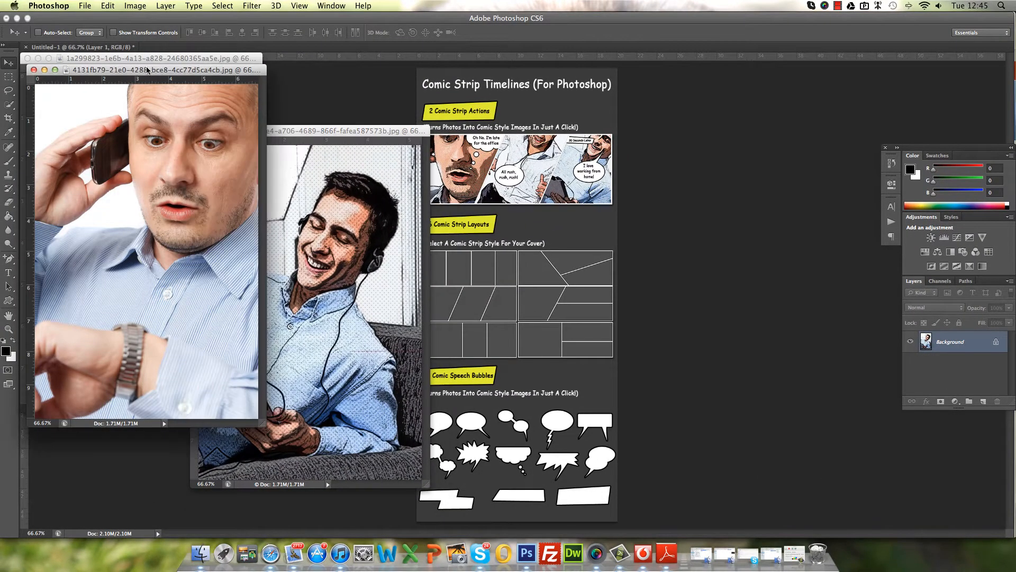
pyautogui.click(892, 221)
pyautogui.click(814, 442)
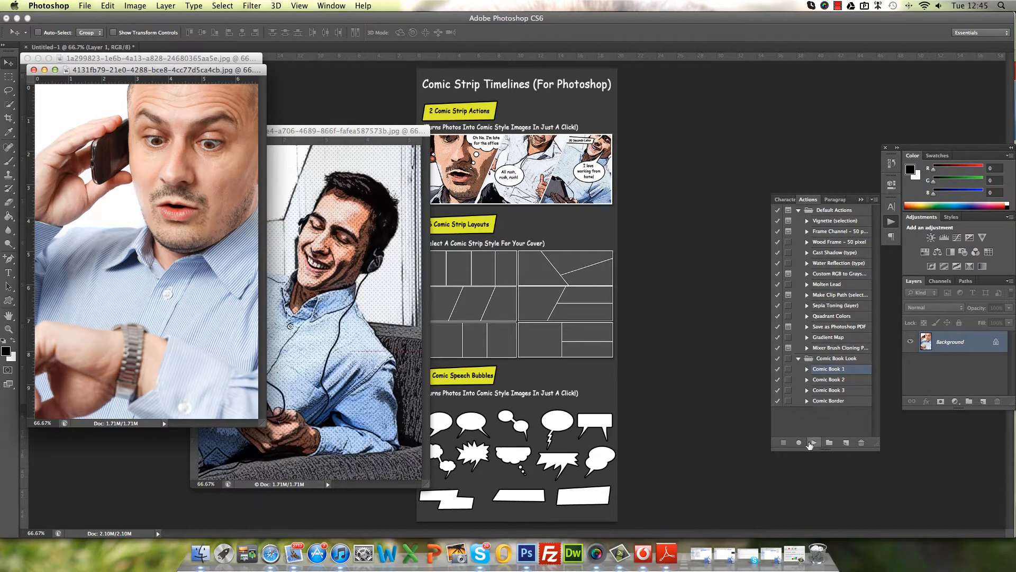
pyautogui.moveTo(174, 79); pyautogui.dragTo(206, 117)
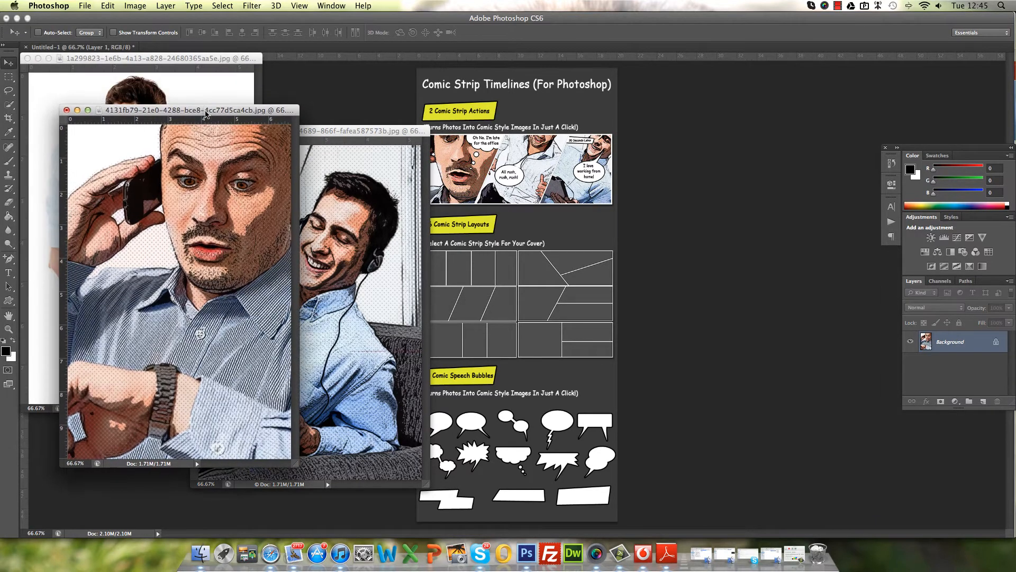
# Run the Comic Book 1 action on the photo of the running man and move its window over the others.
pyautogui.click(180, 61)
pyautogui.click(891, 222)
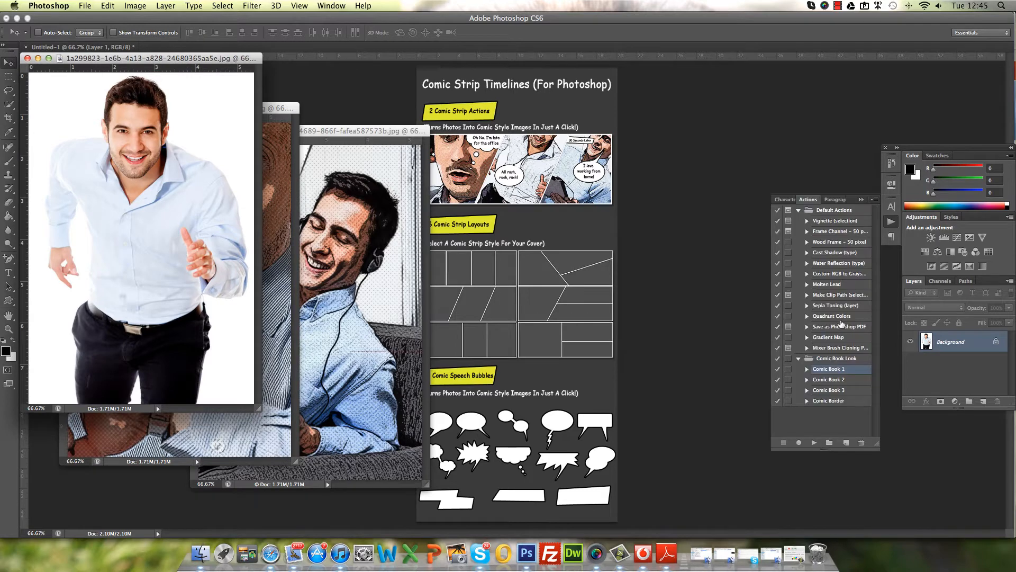
pyautogui.click(814, 443)
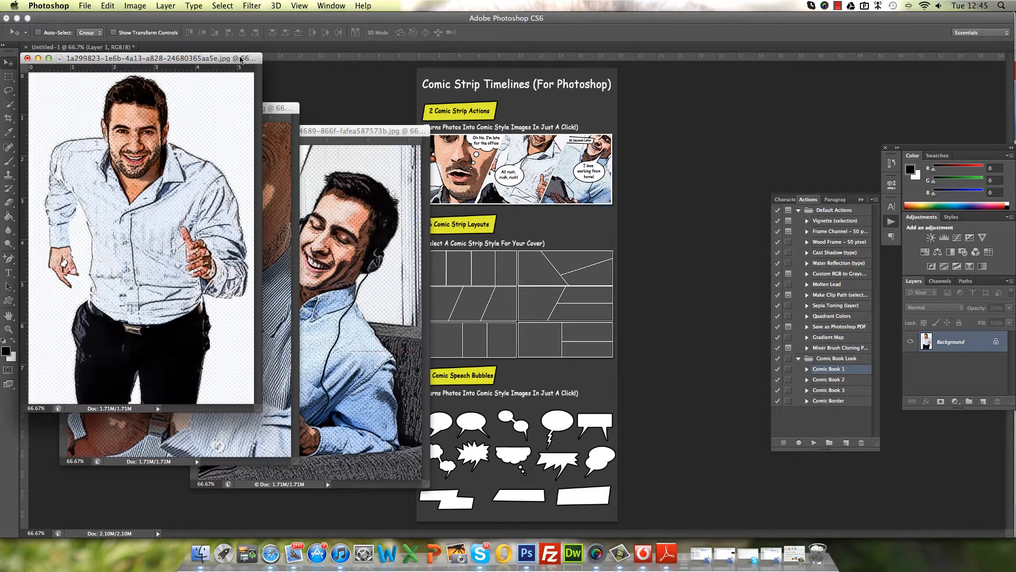
pyautogui.moveTo(180, 63); pyautogui.dragTo(301, 152)
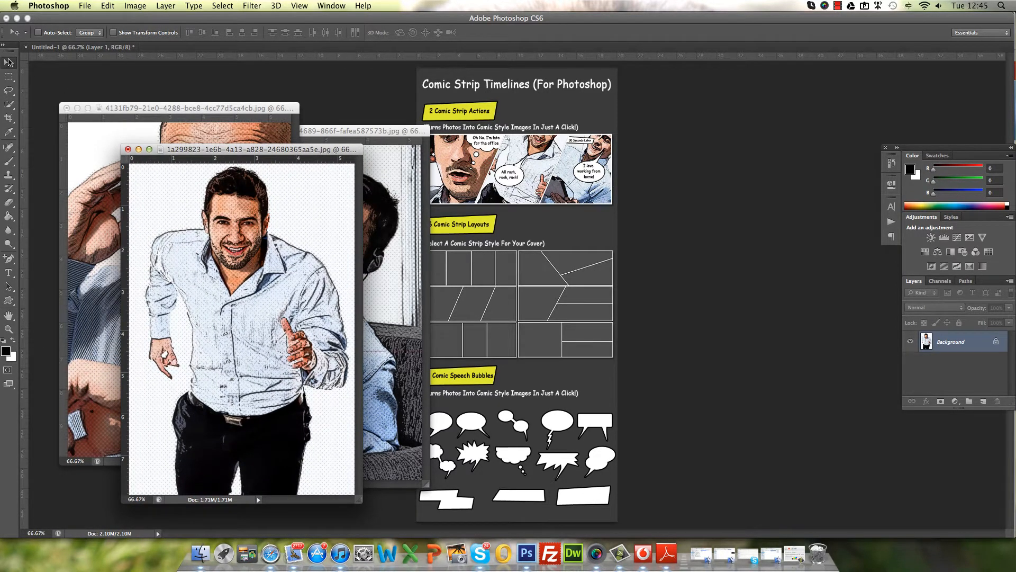
# Open Cover_4.psd from the Covers folder and move its window clear of the photos.
pyautogui.click(85, 6)
pyautogui.click(79, 30)
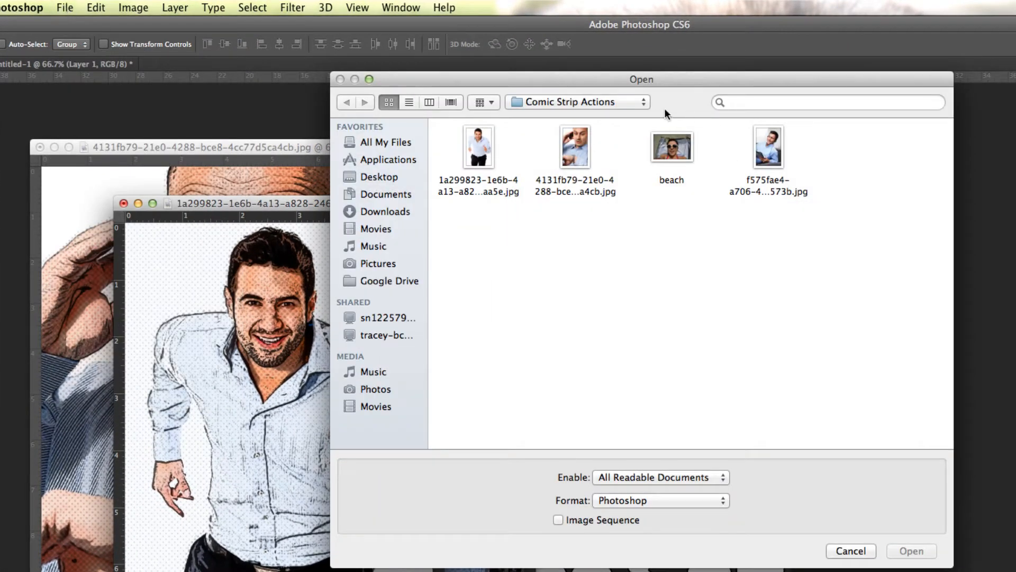
pyautogui.click(644, 102)
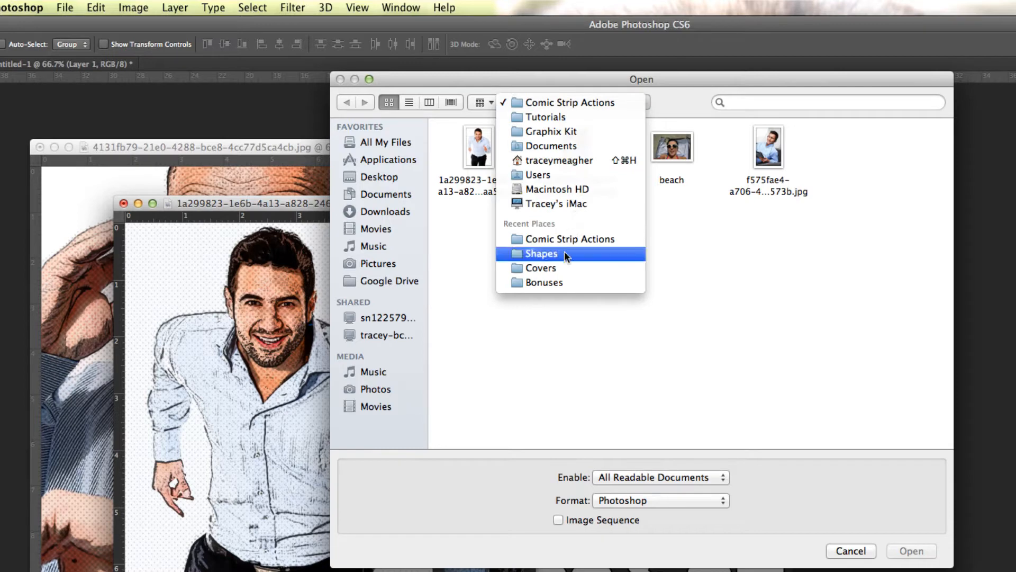
pyautogui.click(565, 267)
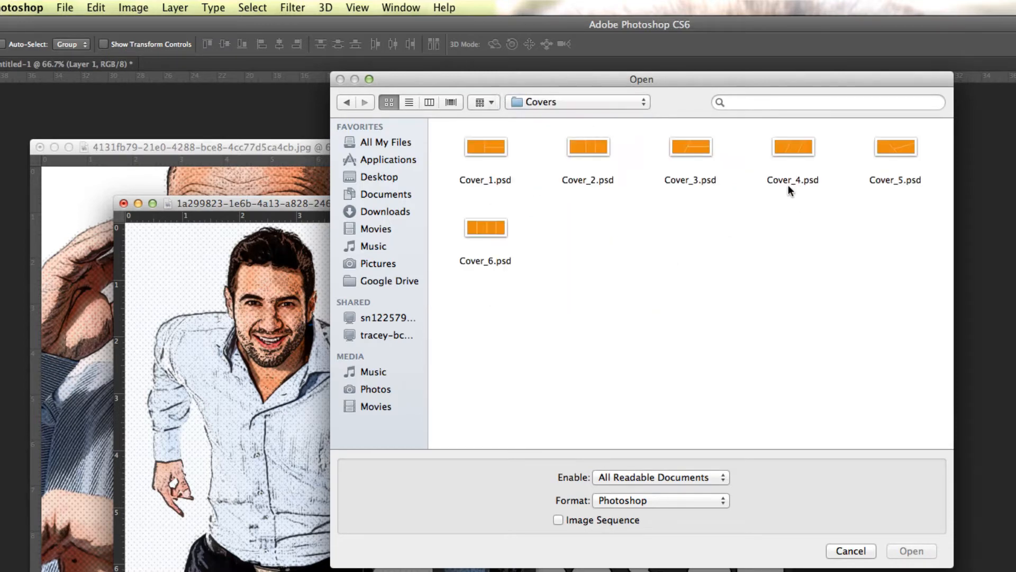
pyautogui.click(803, 148)
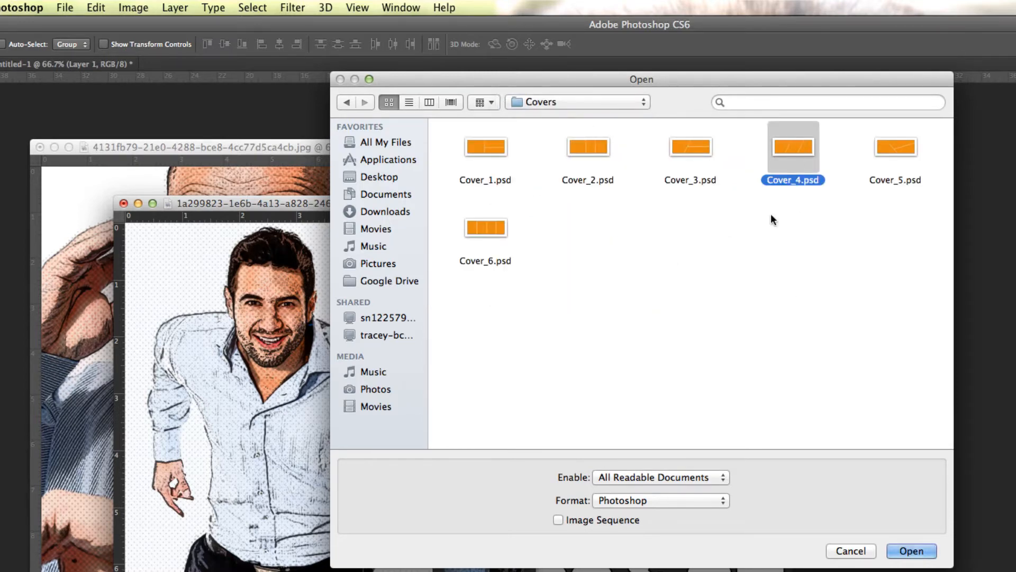
pyautogui.click(919, 552)
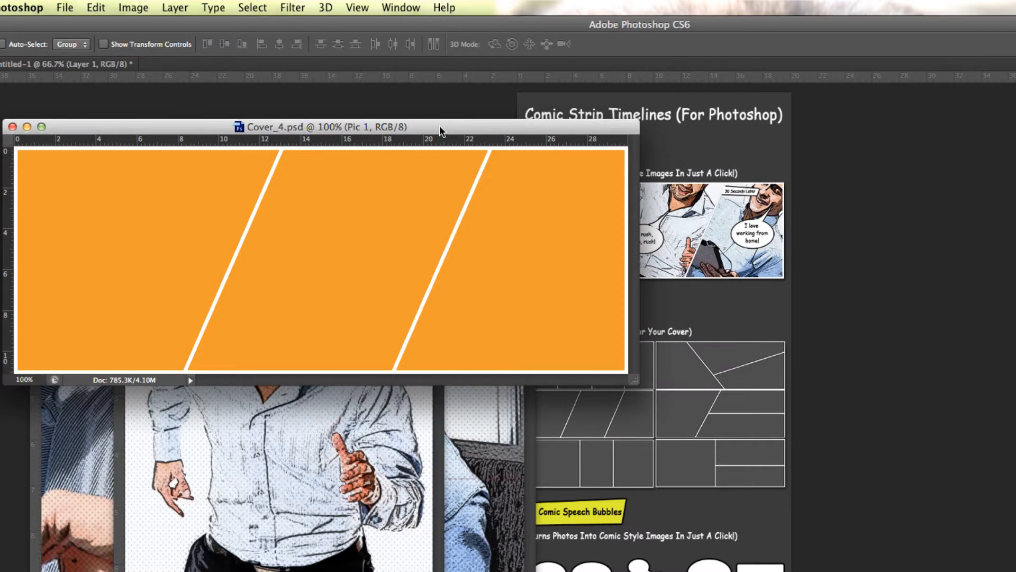
pyautogui.moveTo(439, 127); pyautogui.dragTo(740, 293)
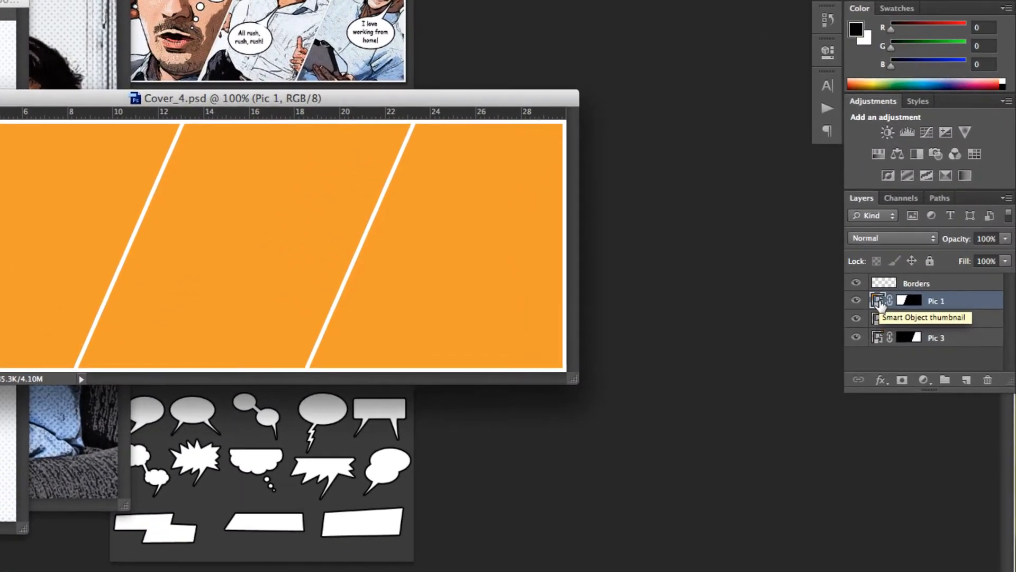
# Open the contents of the Pic 1 smart object and add the comic-styled photo of the man on the phone.
pyautogui.doubleClick(877, 301)
pyautogui.click(375, 152)
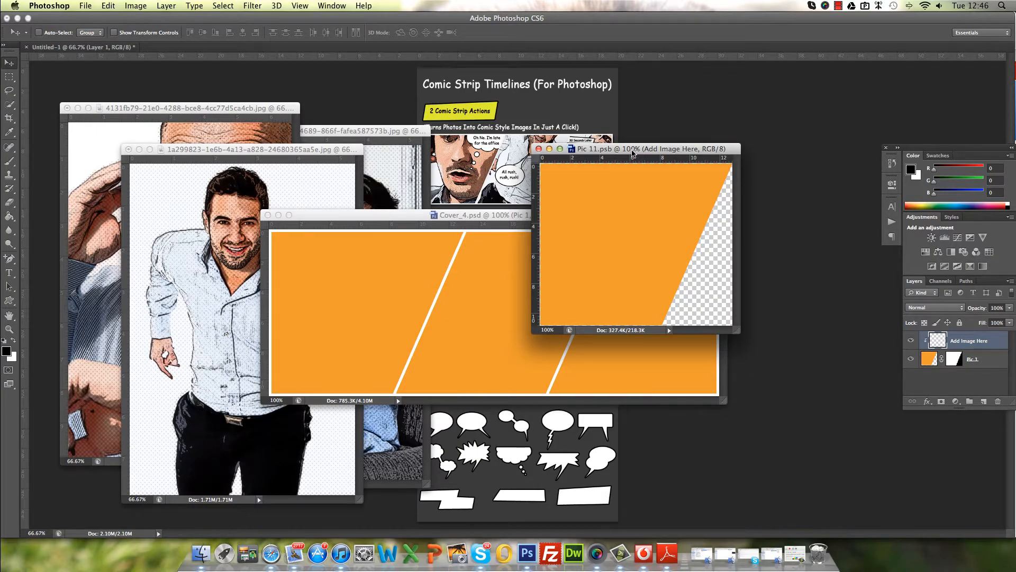
pyautogui.click(223, 110)
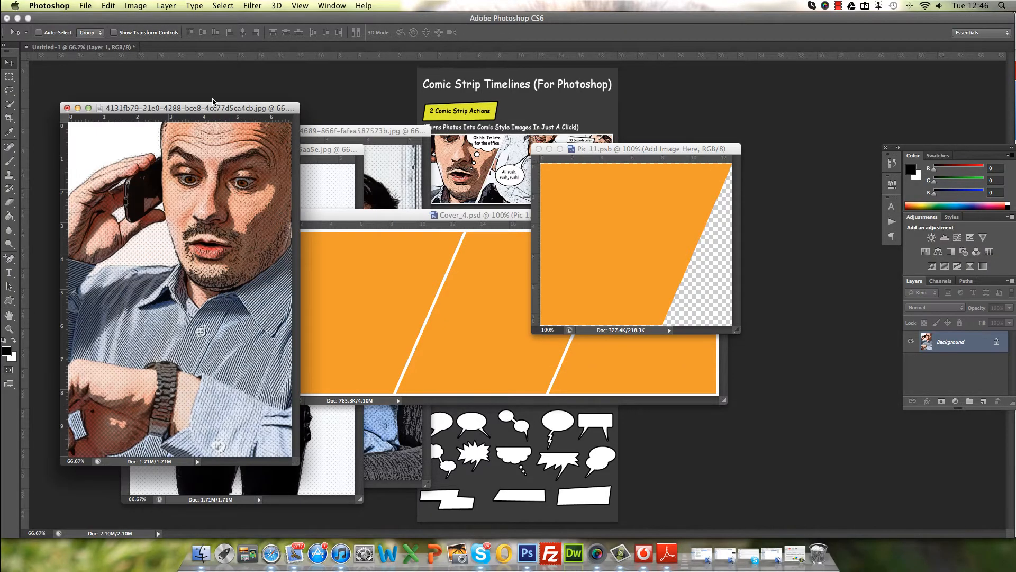
pyautogui.moveTo(932, 348); pyautogui.dragTo(613, 202)
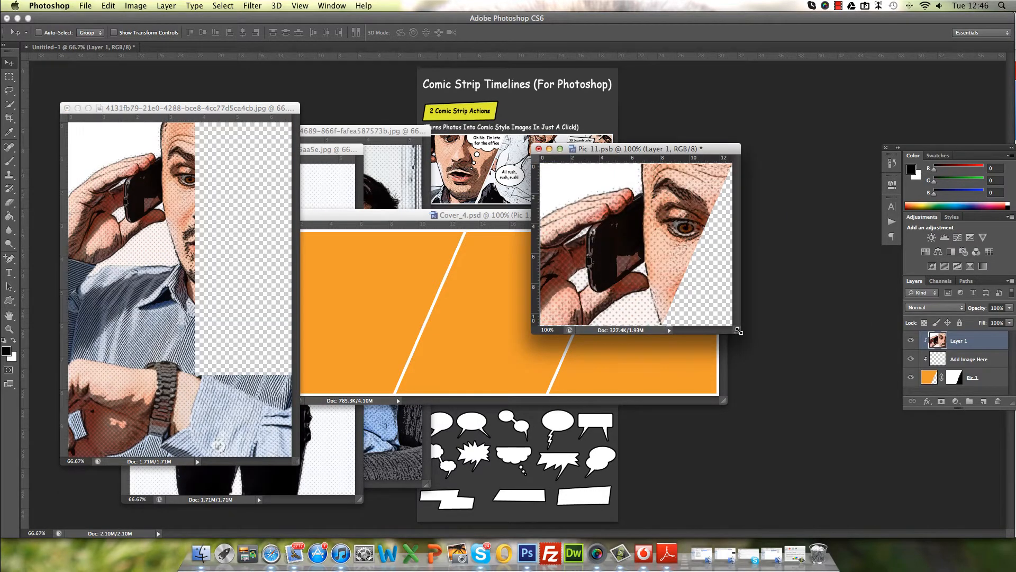
# Scale down the phone photo with Free Transform and position the man's face and phone inside the Pic 1 panel shape.
pyautogui.moveTo(739, 330); pyautogui.dragTo(787, 417)
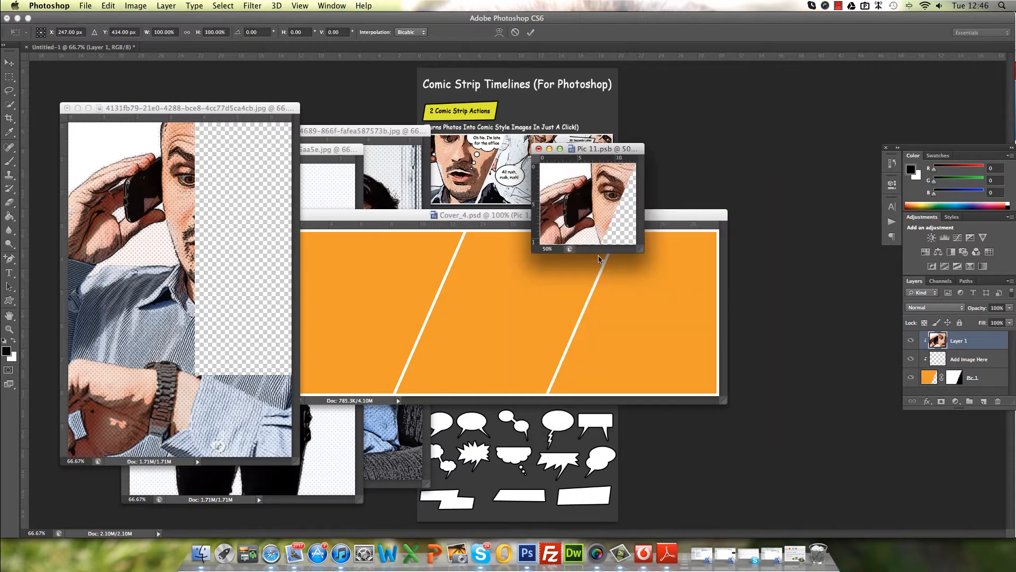
pyautogui.press('super+minus')
pyautogui.press('super+t')
pyautogui.moveTo(797, 449); pyautogui.dragTo(806, 463)
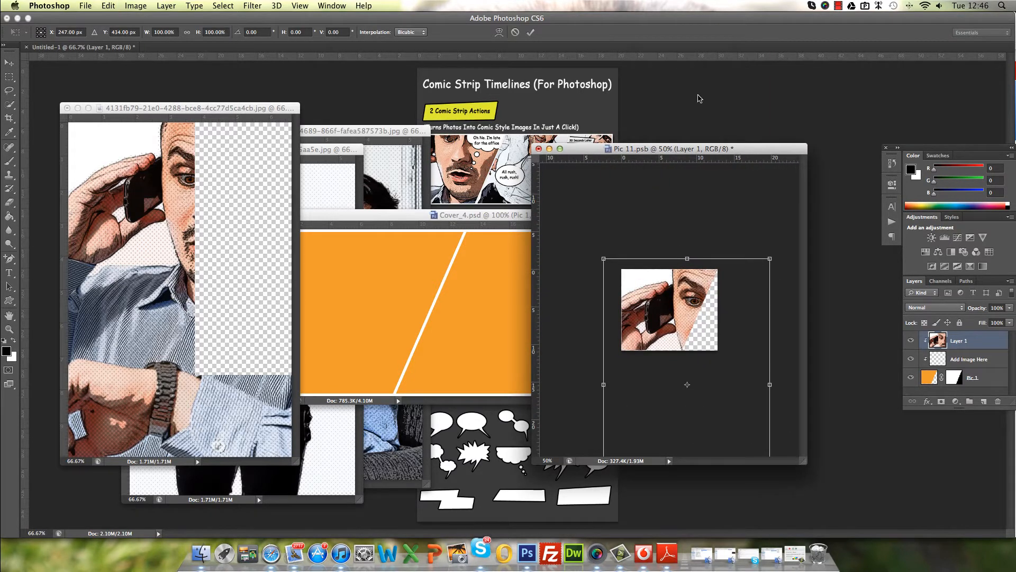
pyautogui.moveTo(752, 257); pyautogui.dragTo(706, 321)
pyautogui.press('Return')
pyautogui.moveTo(704, 371); pyautogui.dragTo(679, 292)
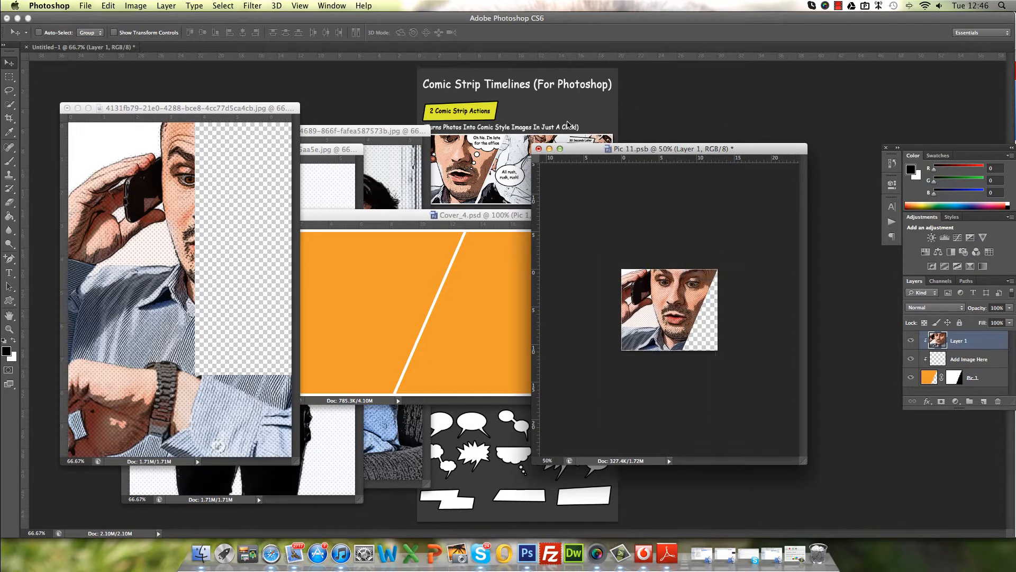
# Close the Pic 1 smart object document with its changes saved and reposition the Cover_4.psd window.
pyautogui.click(539, 149)
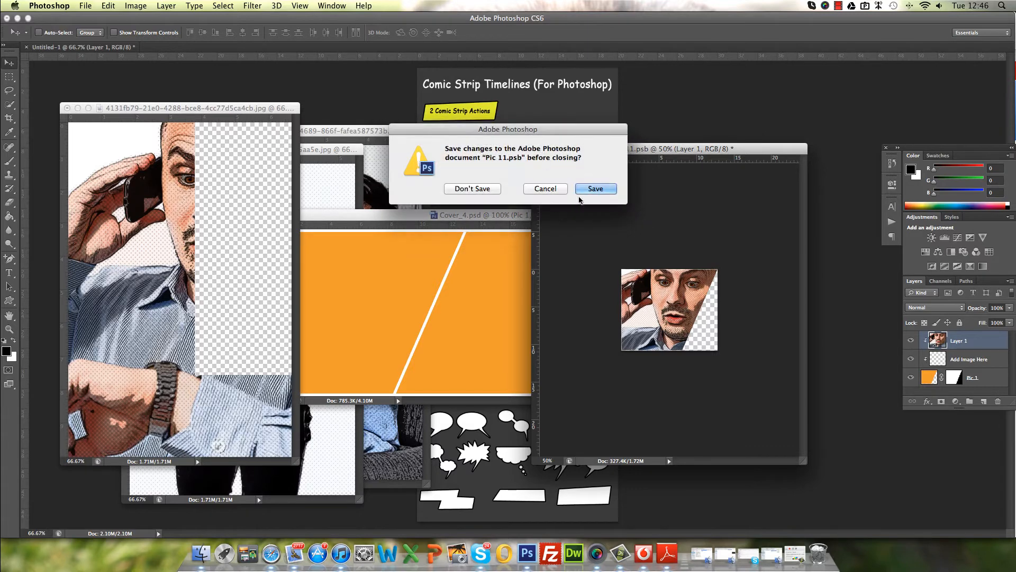
pyautogui.click(598, 189)
pyautogui.moveTo(485, 214); pyautogui.dragTo(553, 166)
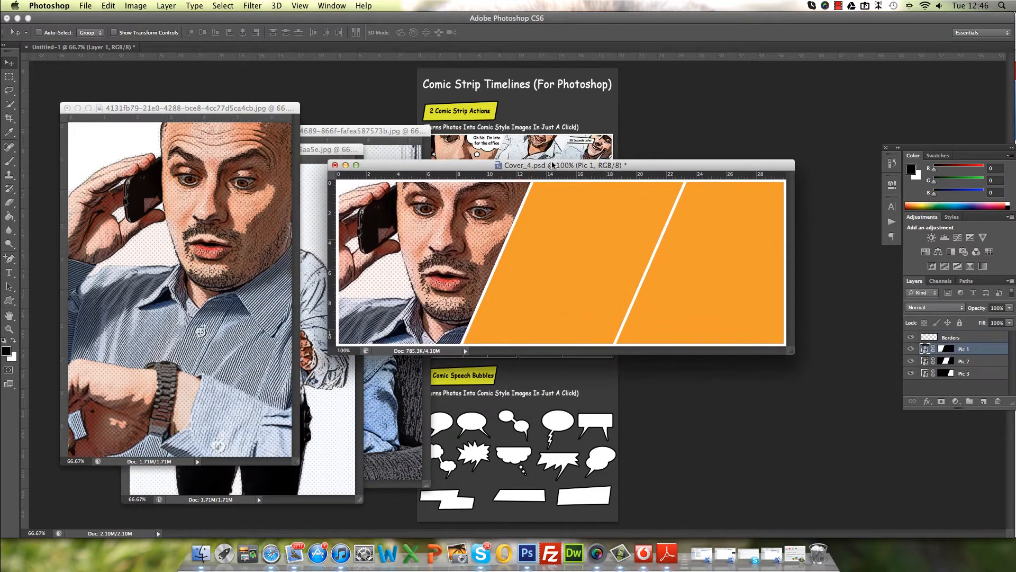
# Close the source photo of the man on the phone without saving its changes.
pyautogui.click(113, 109)
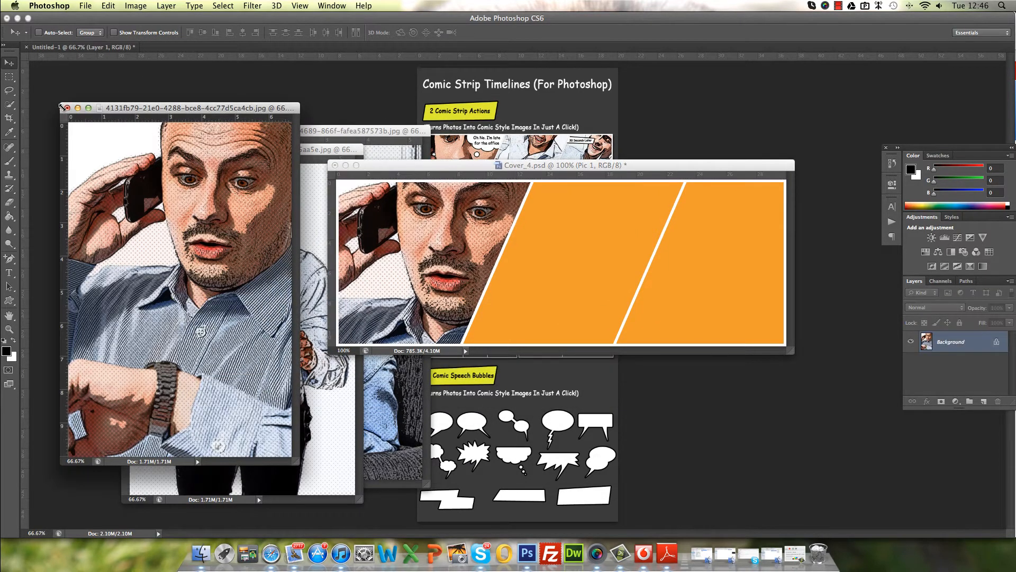
pyautogui.click(67, 109)
pyautogui.click(482, 195)
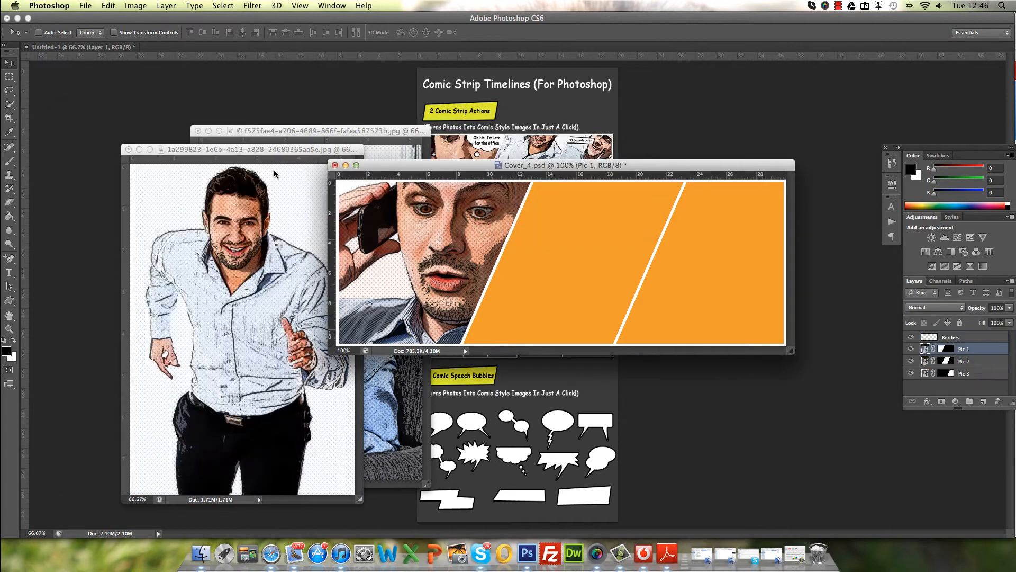
# Open the contents of the Pic 2 smart object and add the comic-styled photo of the running man.
pyautogui.click(280, 153)
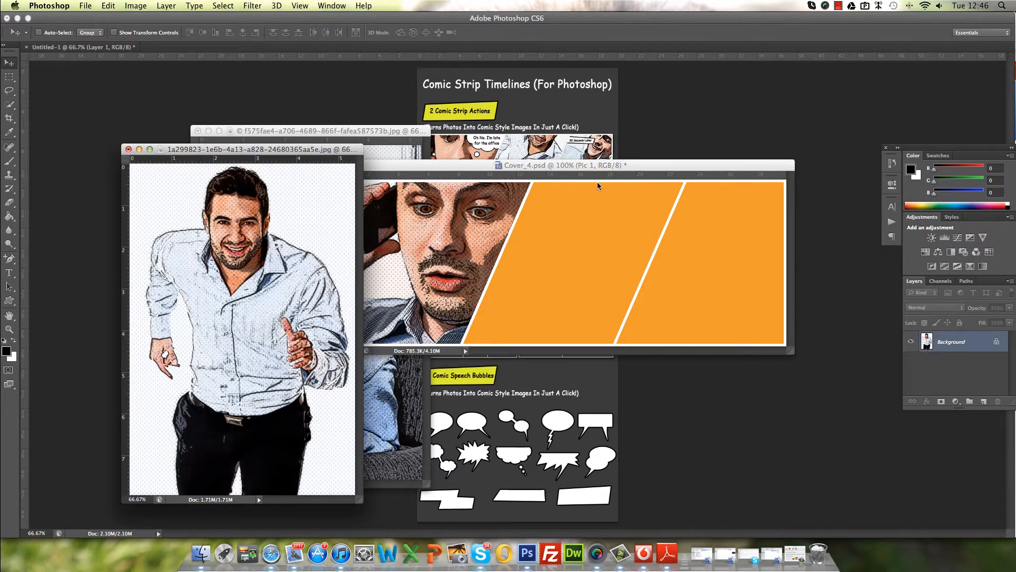
pyautogui.click(642, 168)
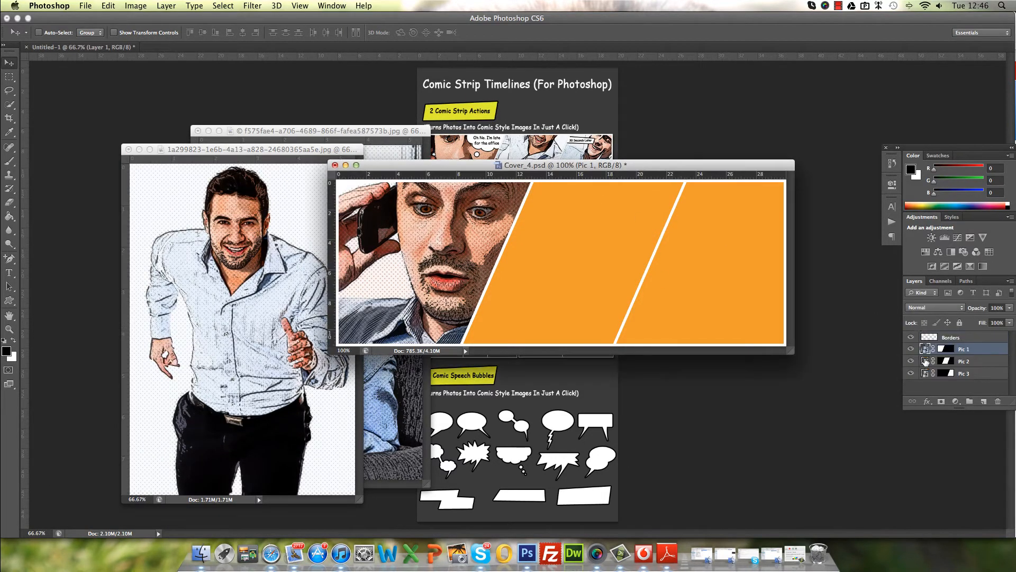
pyautogui.doubleClick(926, 362)
pyautogui.click(590, 248)
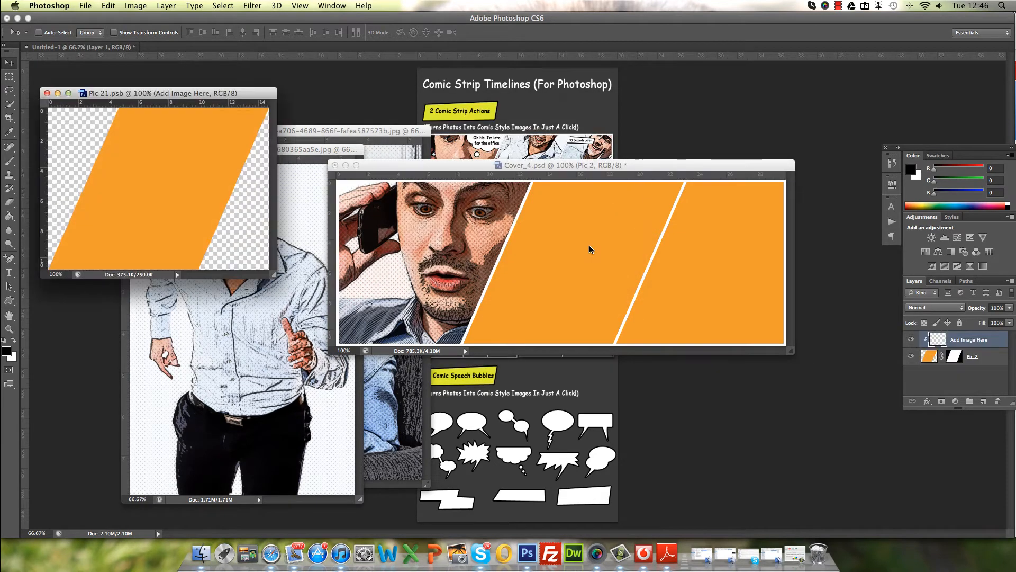
pyautogui.moveTo(183, 94); pyautogui.dragTo(579, 166)
pyautogui.click(264, 151)
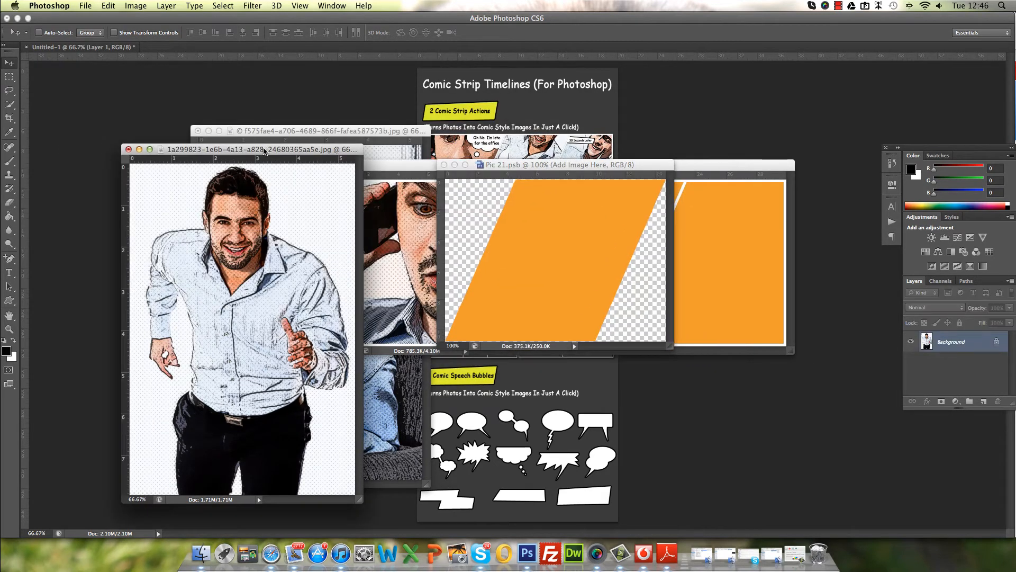
pyautogui.moveTo(243, 227); pyautogui.dragTo(548, 267)
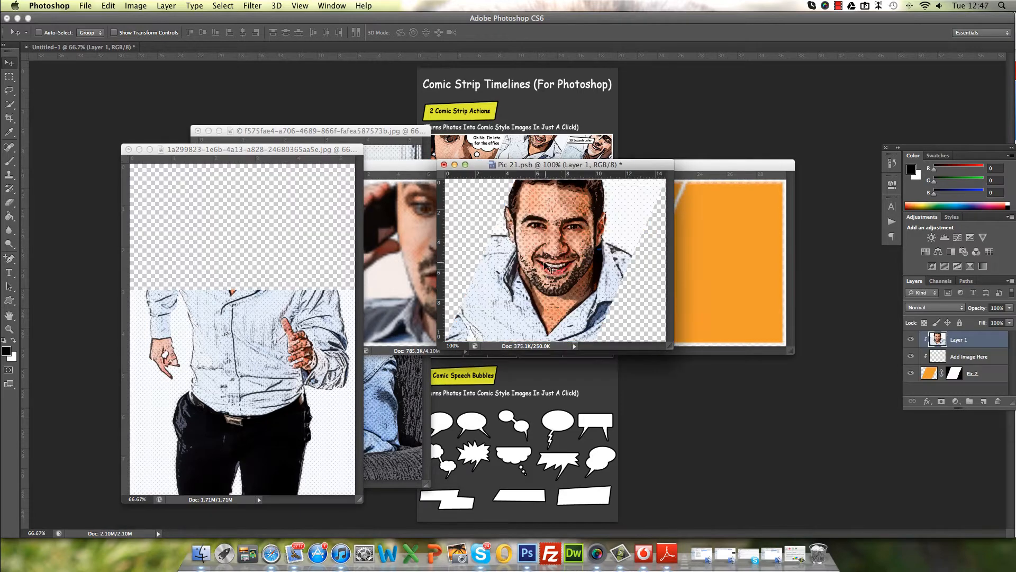
# Close the source photo of the running man without saving its changes.
pyautogui.click(199, 149)
pyautogui.click(128, 150)
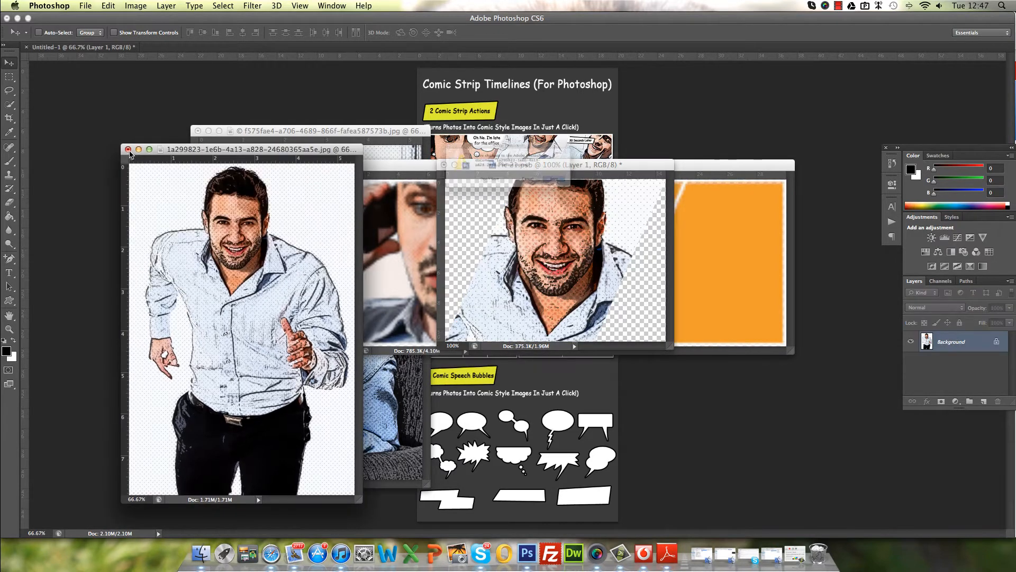
pyautogui.click(474, 192)
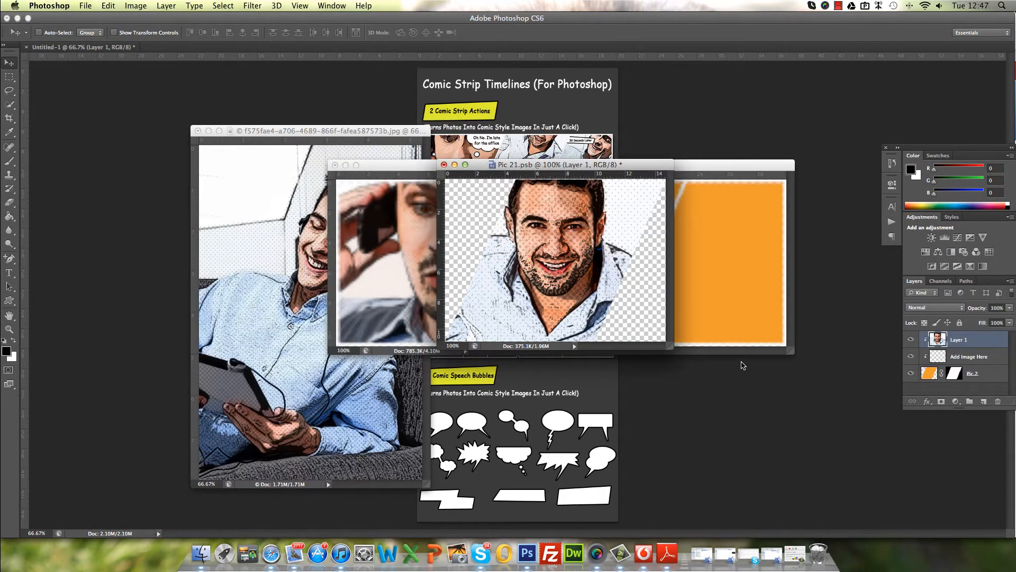
# Scale down the comic-styled photo of the running man inside the Pic 2 smart object with Free Transform.
pyautogui.moveTo(672, 349); pyautogui.dragTo(743, 450)
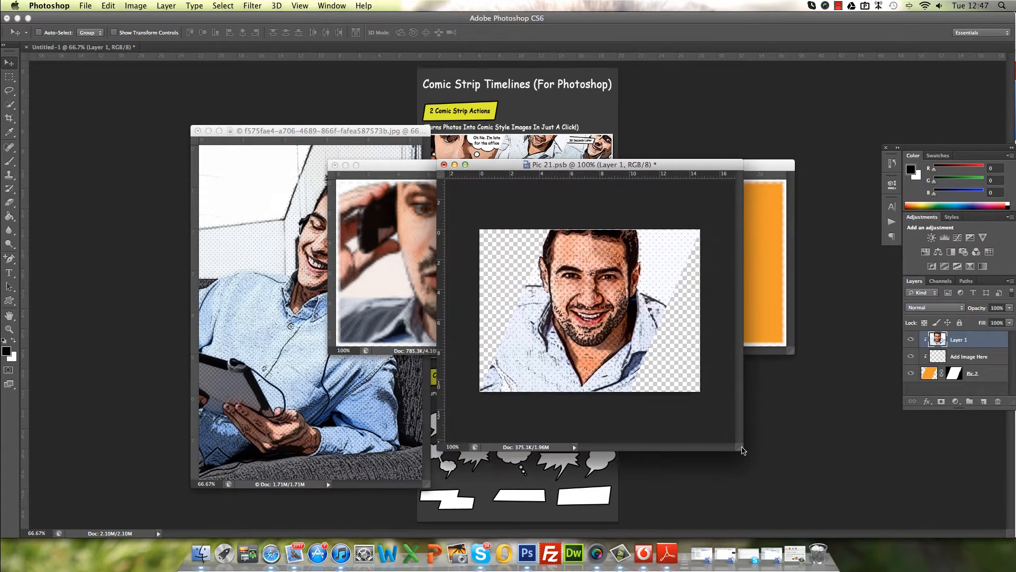
pyautogui.press('super+t')
pyautogui.press('super+minus')
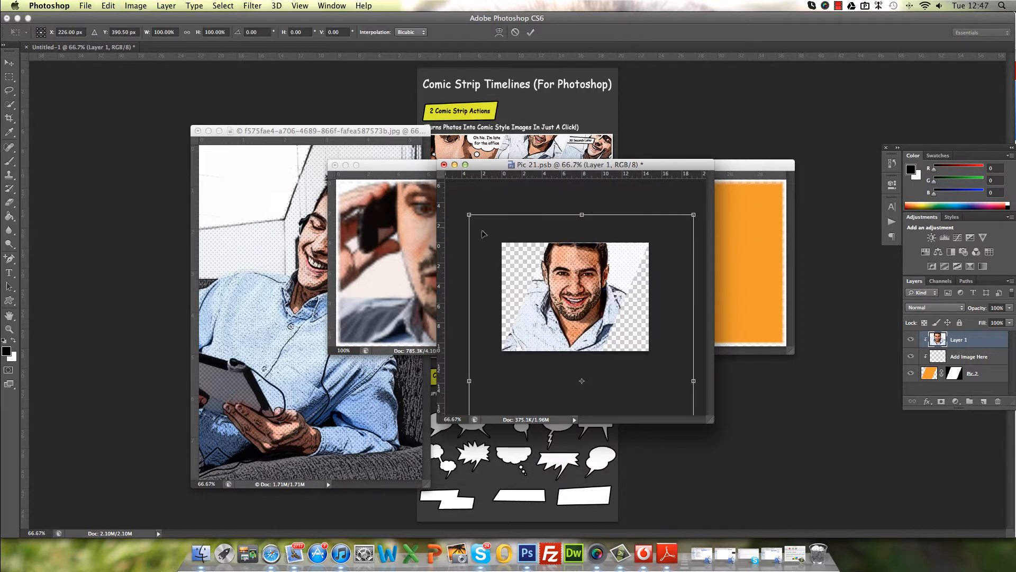
pyautogui.moveTo(468, 214); pyautogui.dragTo(557, 261)
pyautogui.press('Return')
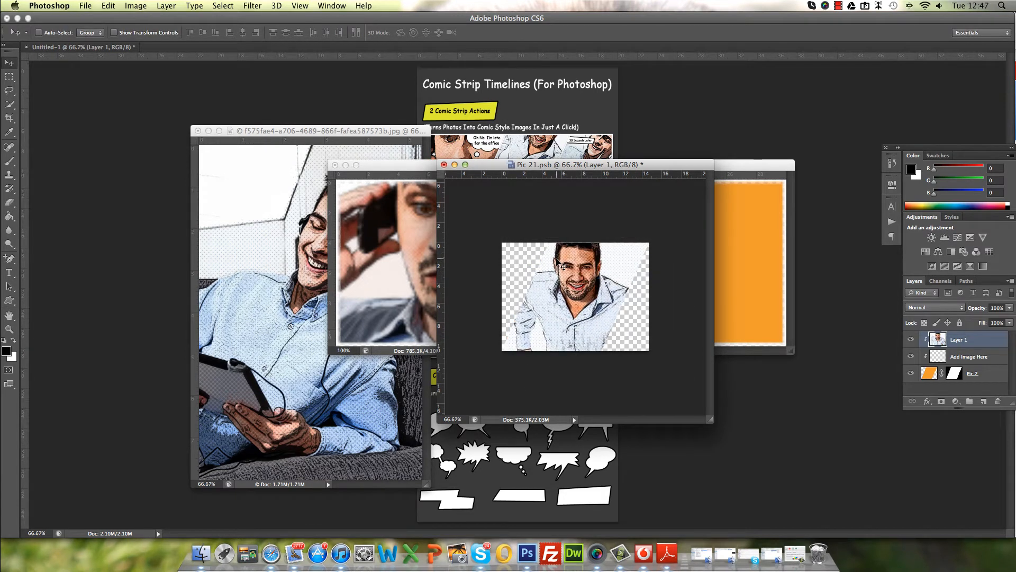
# Rotate the running man photo slightly clockwise and nudge it into place within the Pic 2 panel.
pyautogui.hotkey('ctrl', 't')
pyautogui.moveTo(675, 224); pyautogui.dragTo(680, 258)
pyautogui.press('Return')
pyautogui.moveTo(612, 275); pyautogui.dragTo(611, 273)
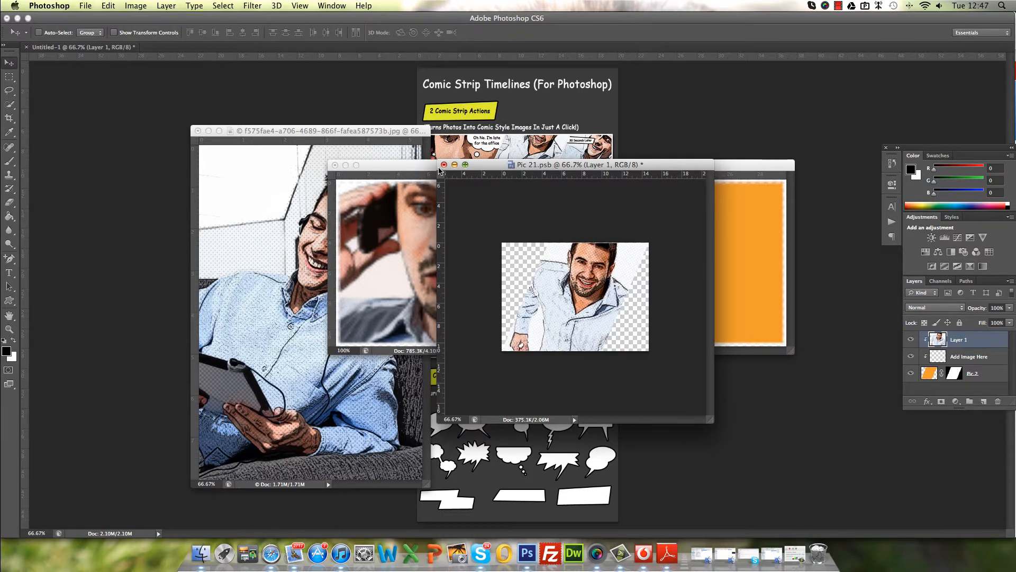
pyautogui.moveTo(587, 275); pyautogui.dragTo(589, 277)
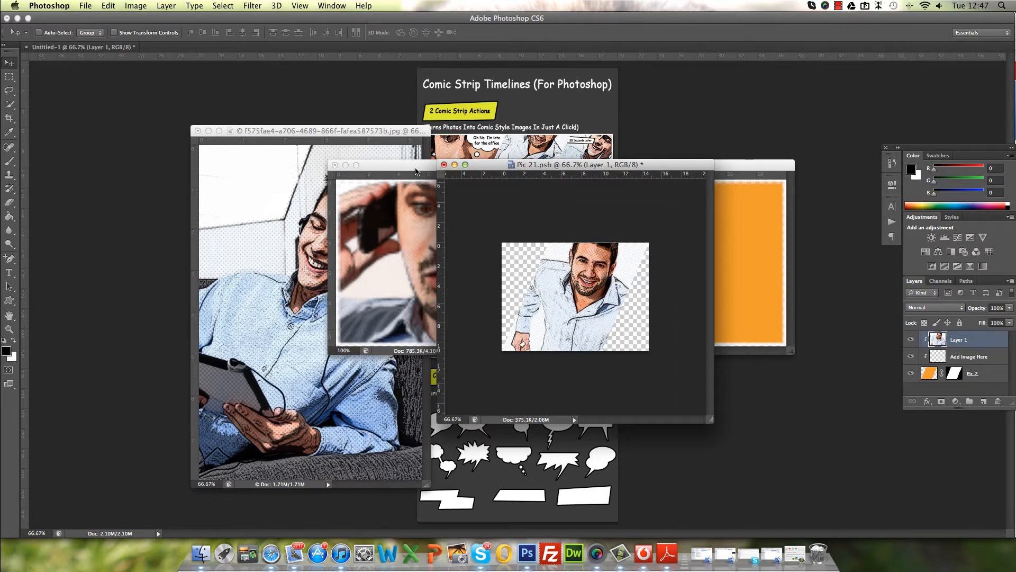
# Close the Pic 2 smart object document with its changes saved and reposition the Cover_4.psd window.
pyautogui.click(444, 165)
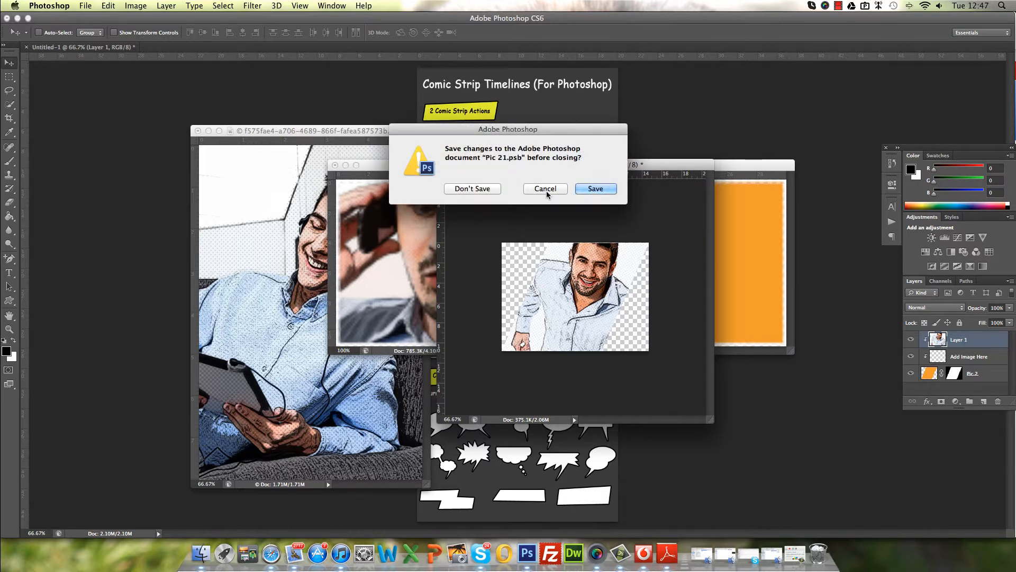
pyautogui.click(596, 189)
pyautogui.moveTo(512, 171); pyautogui.dragTo(461, 213)
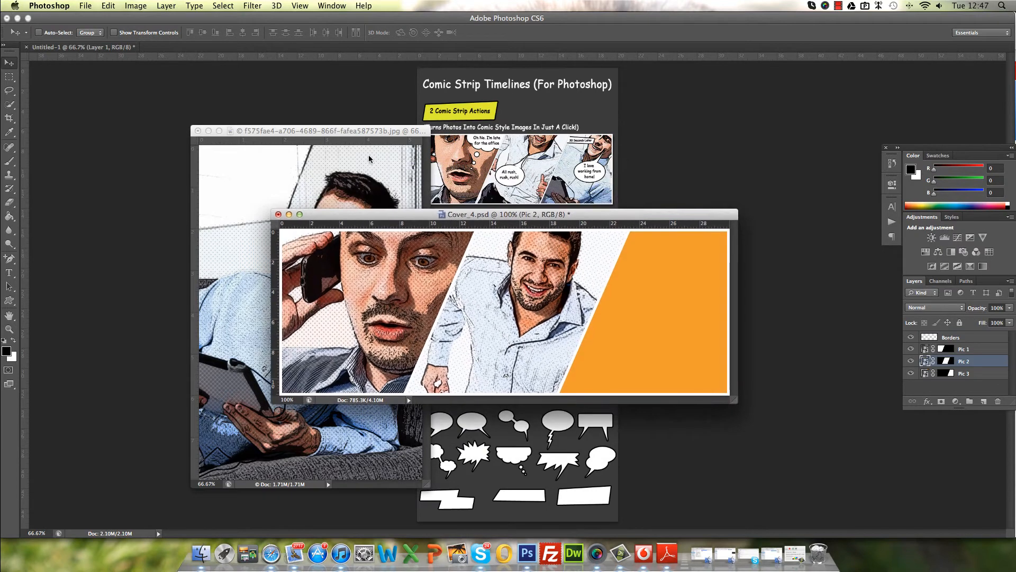
# Open the contents of the Pic 3 smart object and add the comic-styled photo of the man with the tablet.
pyautogui.click(335, 135)
pyautogui.click(656, 214)
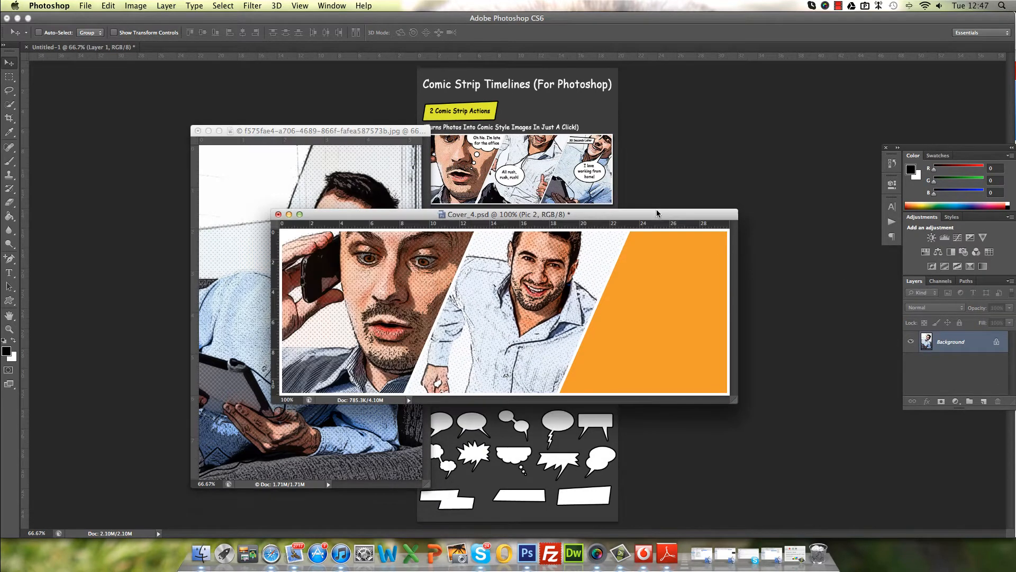
pyautogui.doubleClick(925, 374)
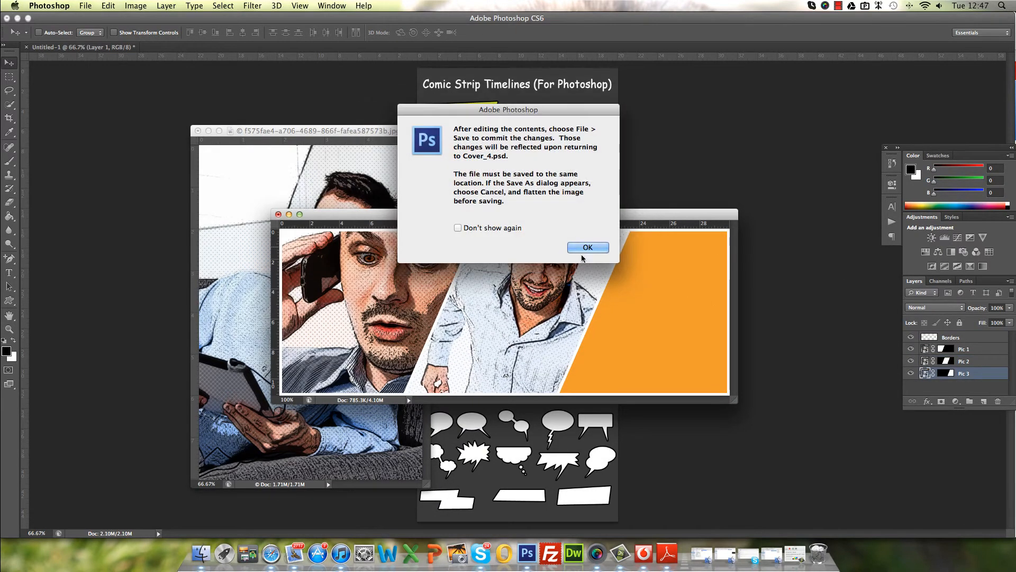
pyautogui.click(583, 246)
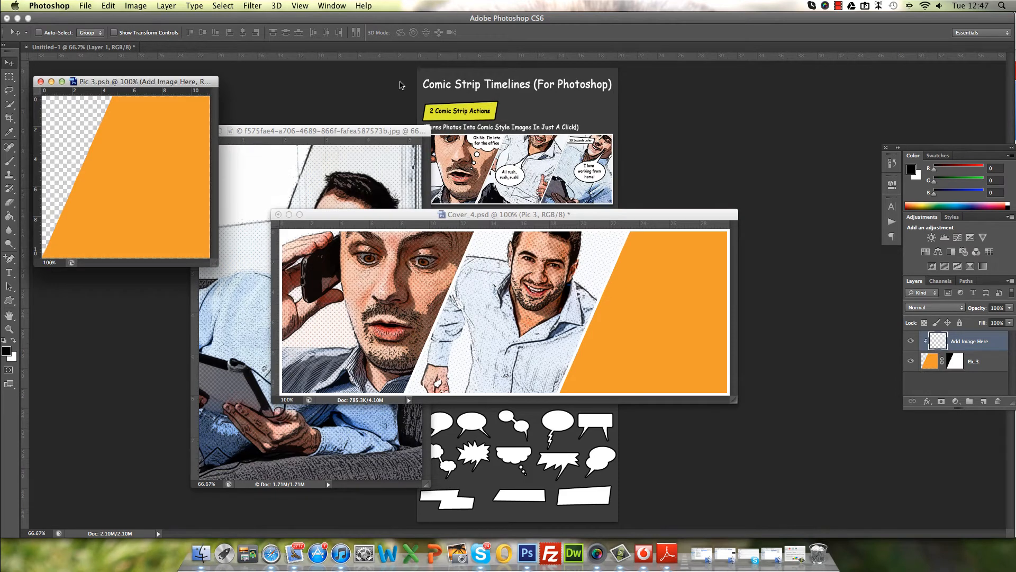
pyautogui.click(378, 132)
pyautogui.moveTo(928, 343); pyautogui.dragTo(93, 162)
# Close the source photo of the man with the tablet without saving its changes.
pyautogui.click(222, 147)
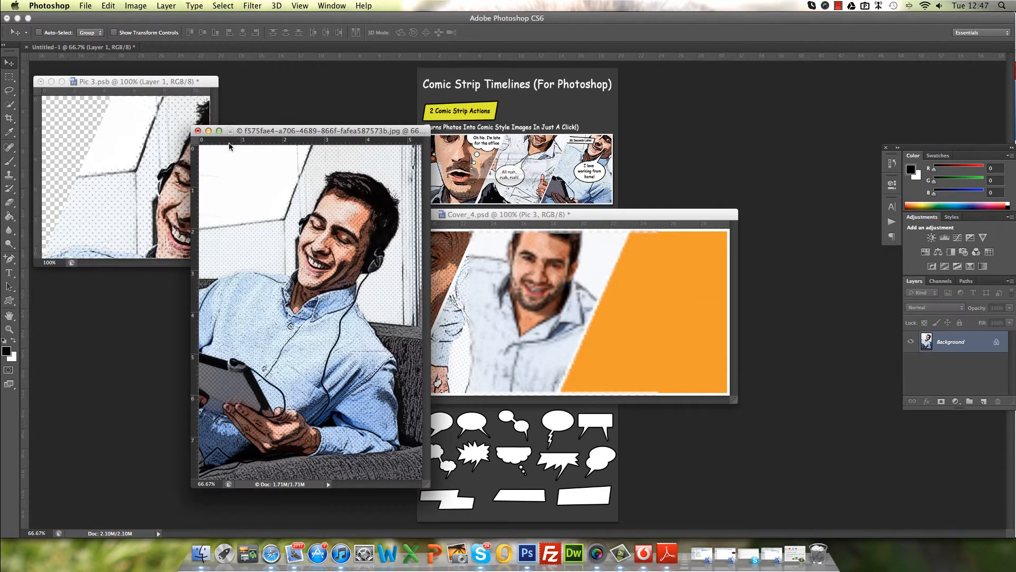
pyautogui.press('super+w')
pyautogui.press('d')
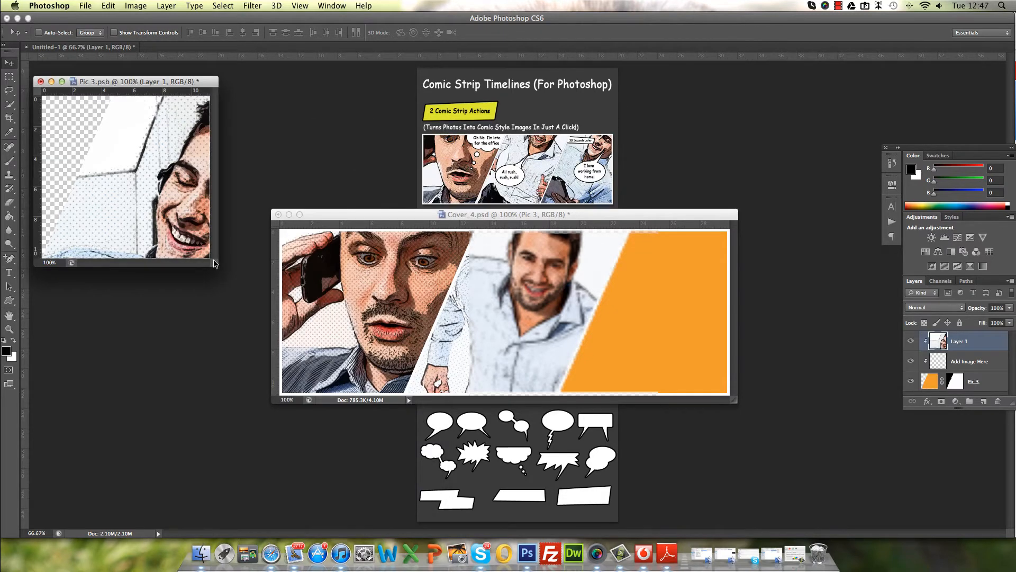
# Scale down the tablet man photo with Free Transform and move it up and left over the Pic 3 panel.
pyautogui.moveTo(215, 264); pyautogui.dragTo(493, 464)
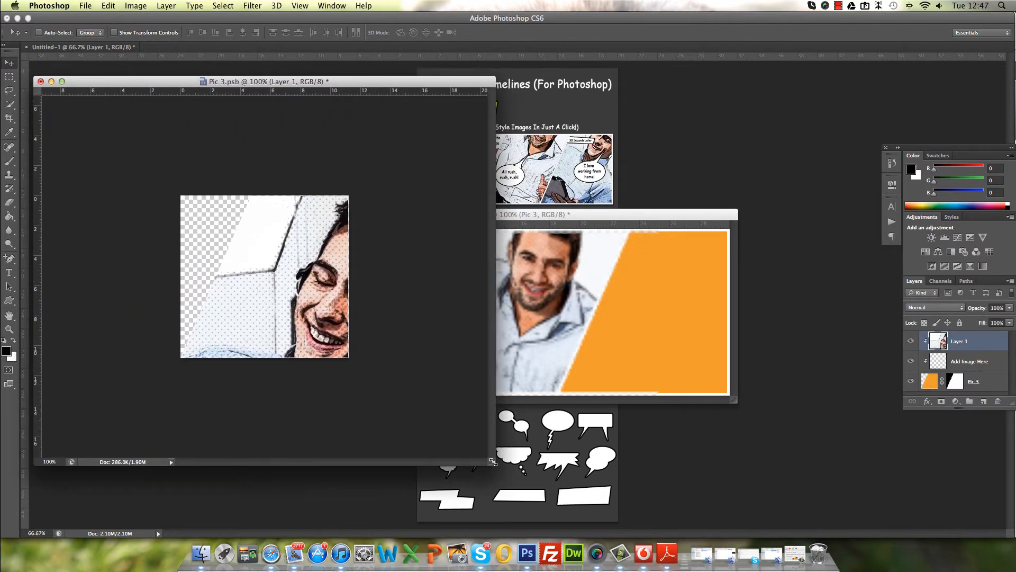
pyautogui.press('super+t')
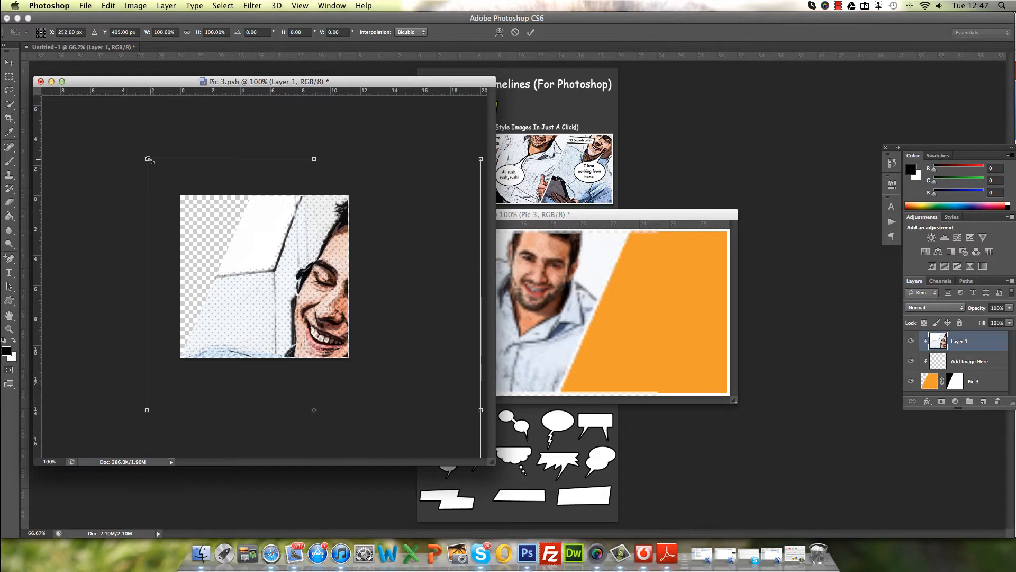
pyautogui.moveTo(148, 159); pyautogui.dragTo(254, 320)
pyautogui.press('Return')
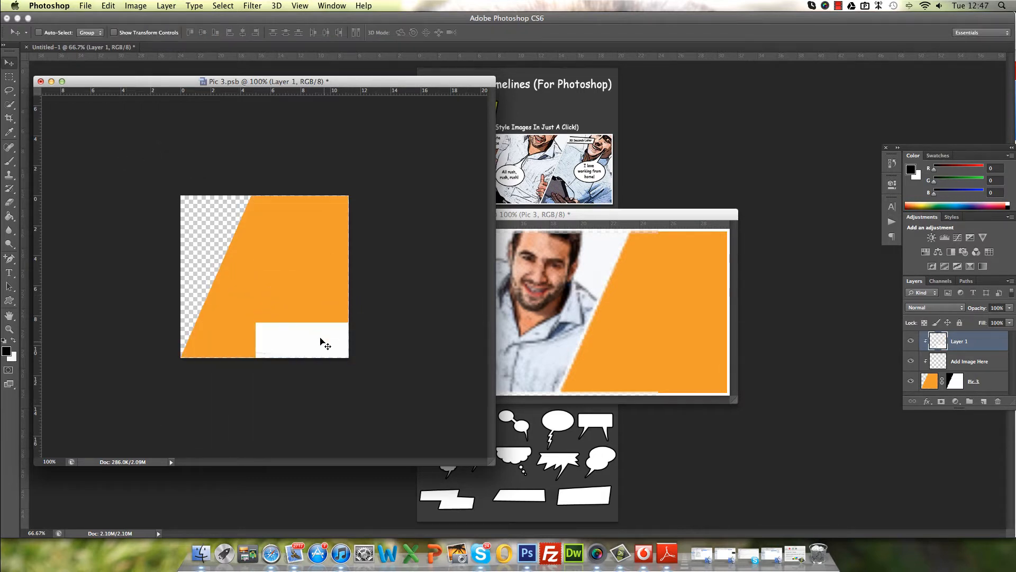
pyautogui.moveTo(315, 305); pyautogui.dragTo(251, 171)
# Shrink the tablet man photo further and shift it up so his head and shoulders fill the Pic 3 panel.
pyautogui.hotkey('ctrl', 't')
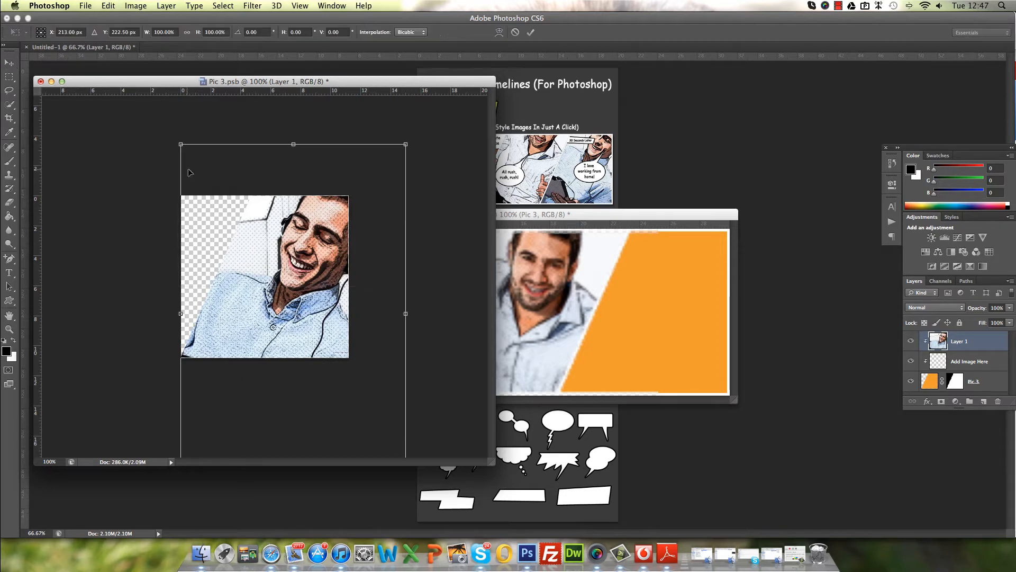
pyautogui.moveTo(391, 152); pyautogui.dragTo(340, 188)
pyautogui.press('Return')
pyautogui.moveTo(316, 279); pyautogui.dragTo(315, 230)
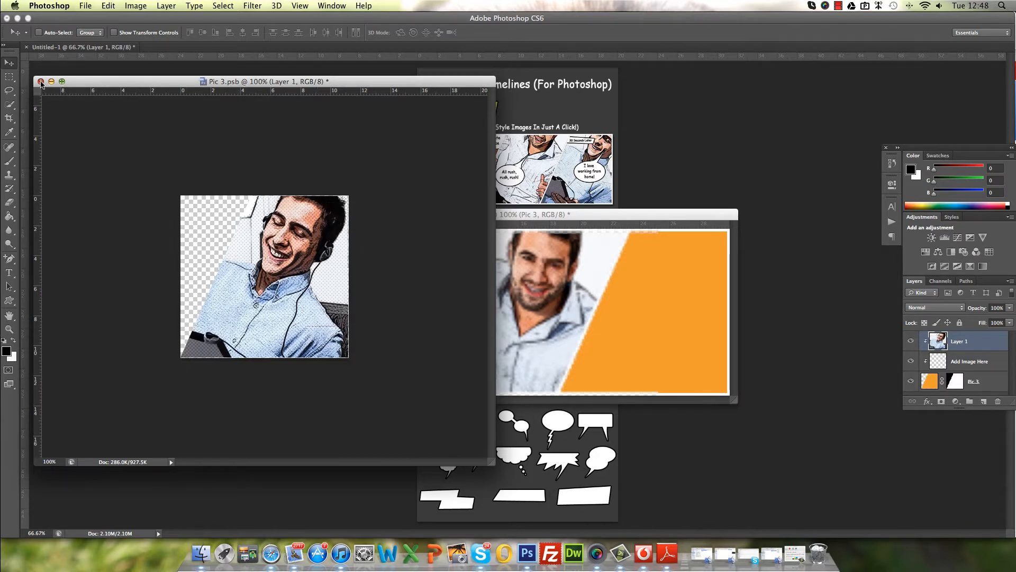
# Close the Pic 3 smart object document with its changes saved, then reposition and enlarge the Cover_4.psd window.
pyautogui.click(41, 83)
pyautogui.click(581, 192)
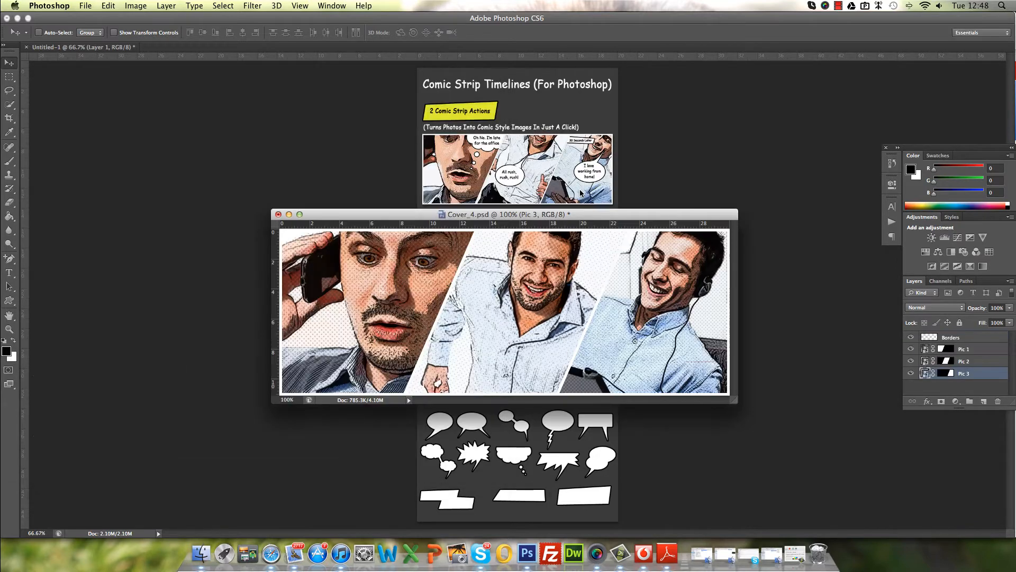
pyautogui.moveTo(524, 215); pyautogui.dragTo(393, 135)
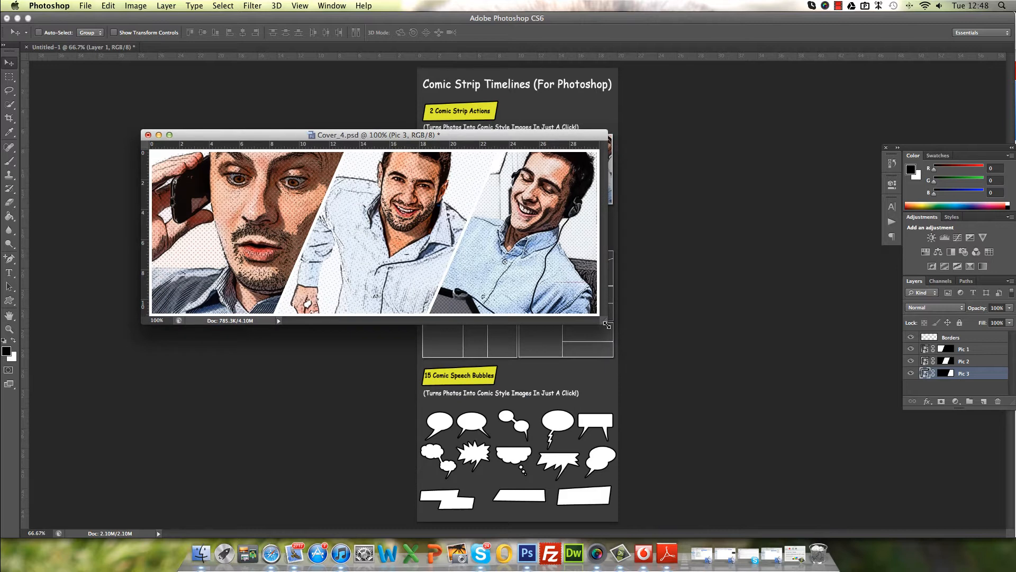
pyautogui.moveTo(607, 325); pyautogui.dragTo(685, 367)
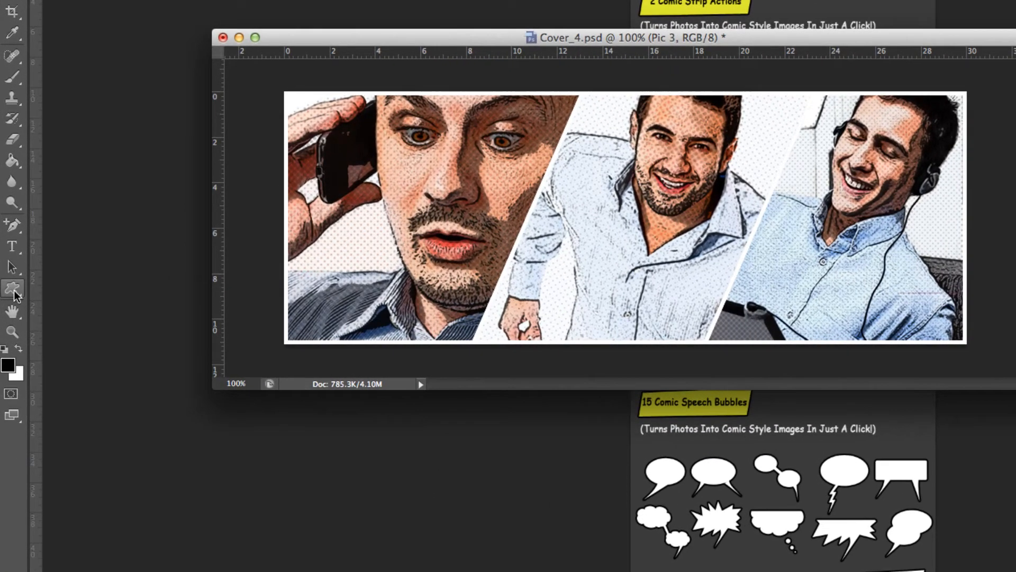
# Activate the Custom Shape tool and browse the available custom shapes.
pyautogui.click(14, 290)
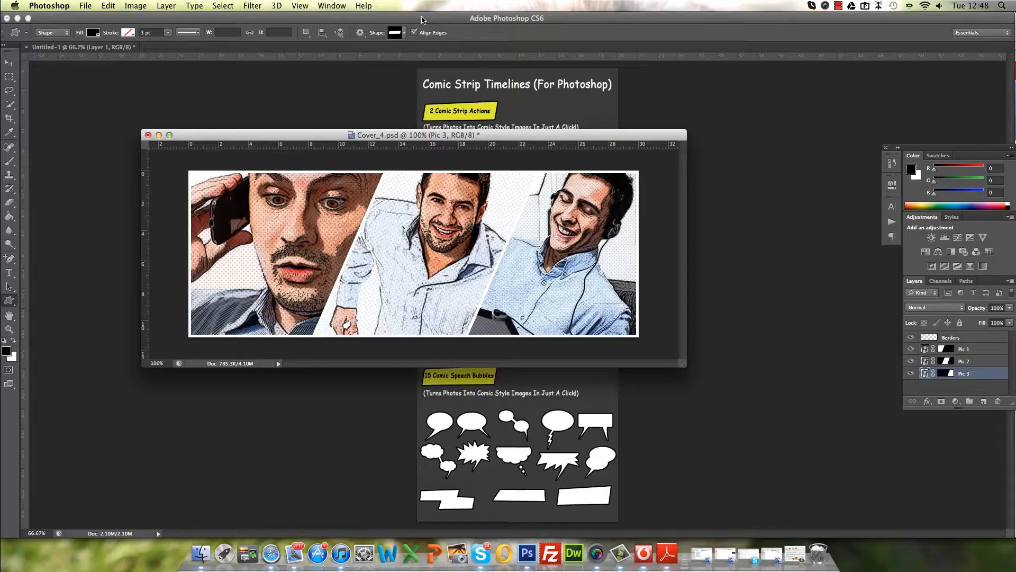
pyautogui.click(405, 33)
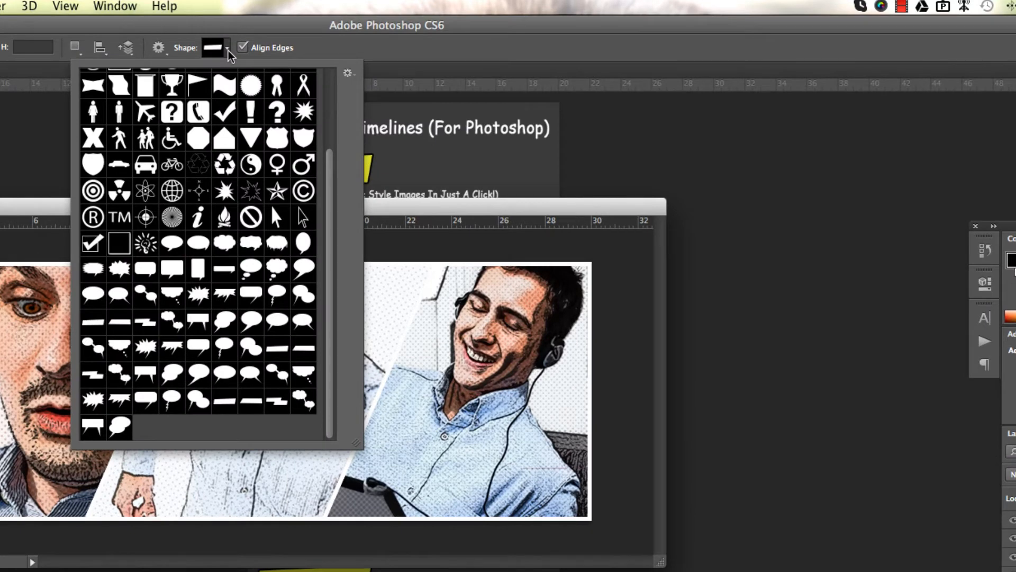
pyautogui.click(305, 46)
pyautogui.click(228, 50)
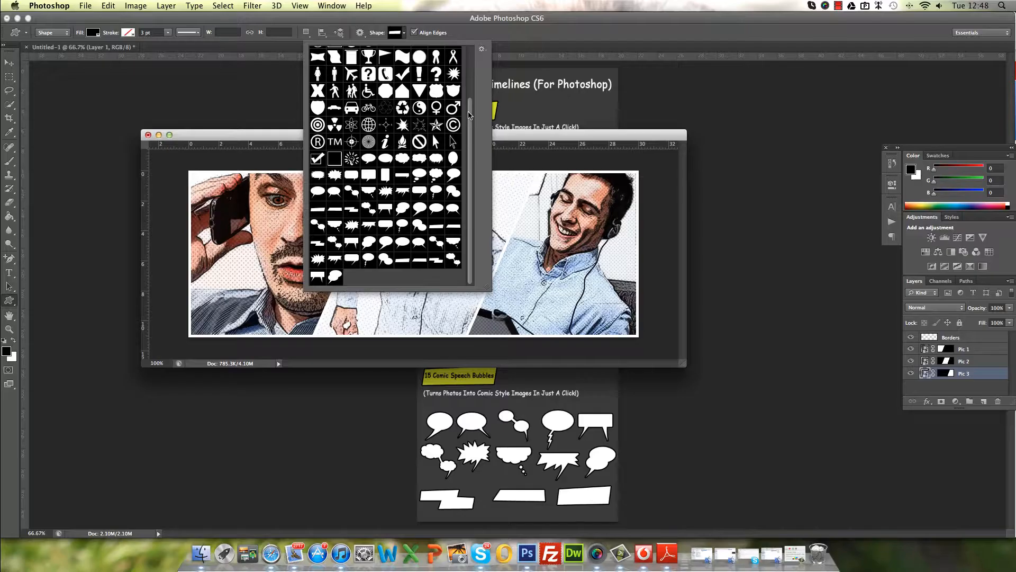
pyautogui.moveTo(331, 176); pyautogui.dragTo(340, 90)
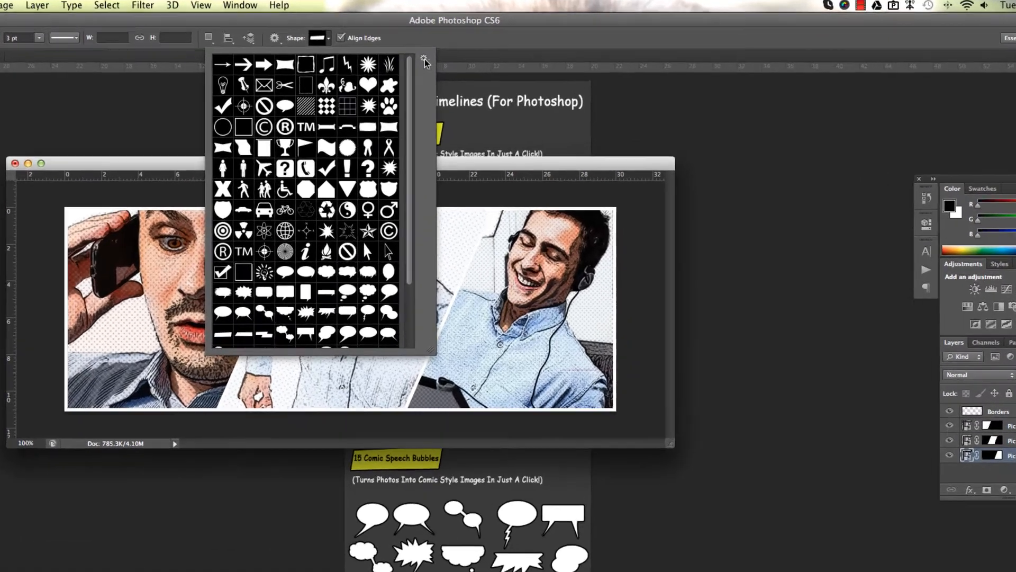
# Load the comicspeech.csh file from the Shapes folder into the custom shapes.
pyautogui.click(483, 50)
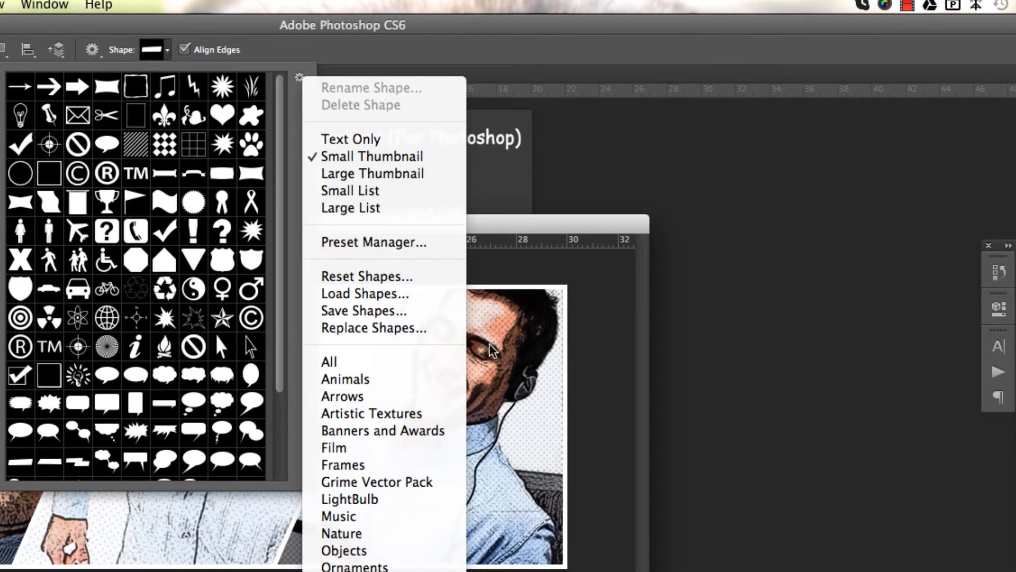
pyautogui.click(350, 294)
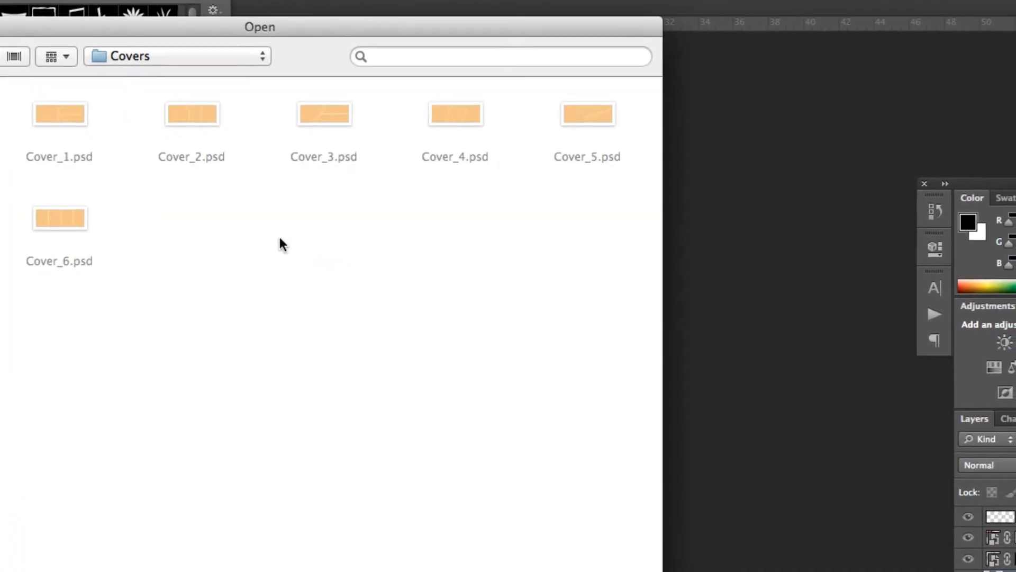
pyautogui.click(261, 56)
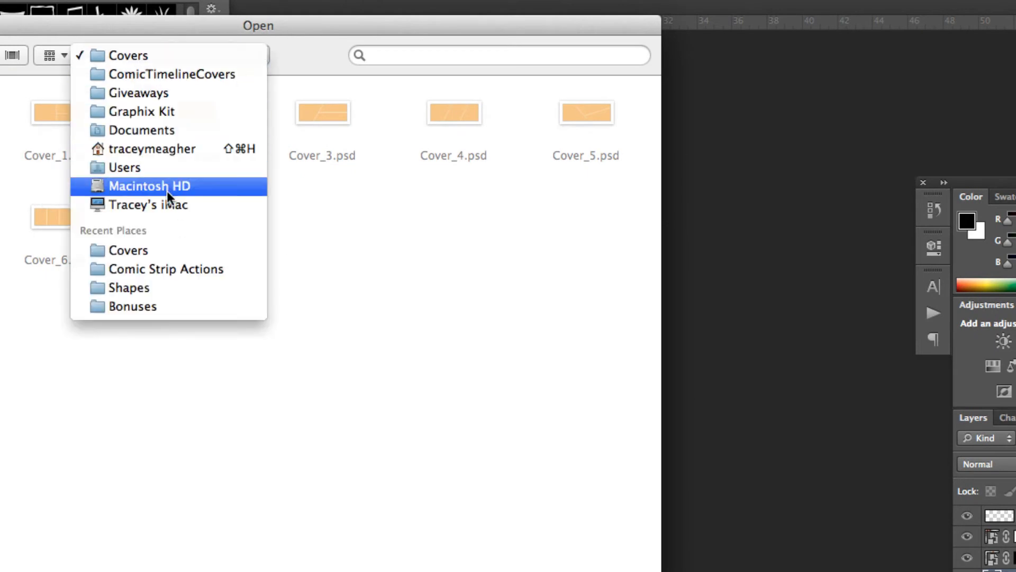
pyautogui.click(144, 288)
pyautogui.click(40, 117)
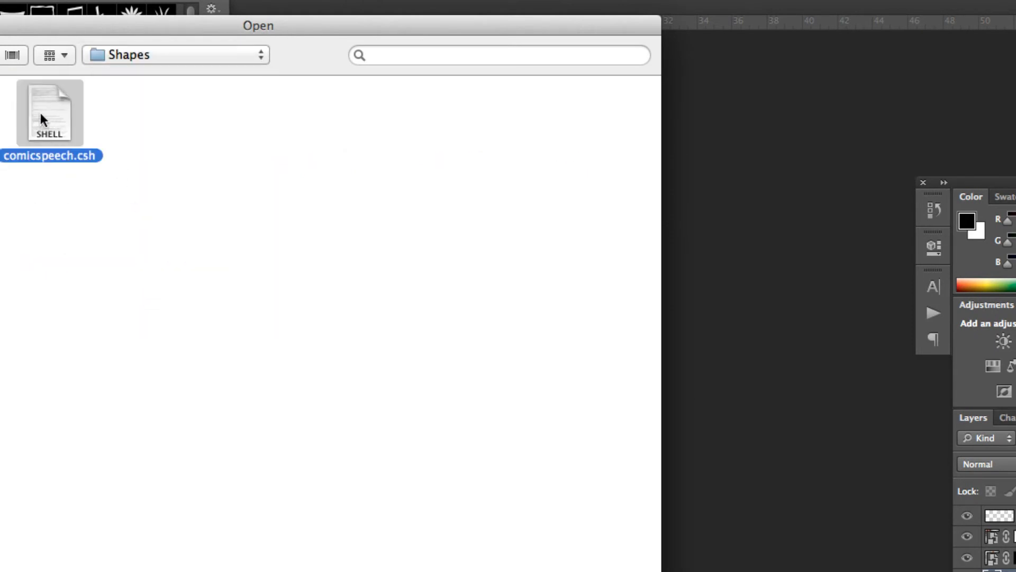
pyautogui.press('Return')
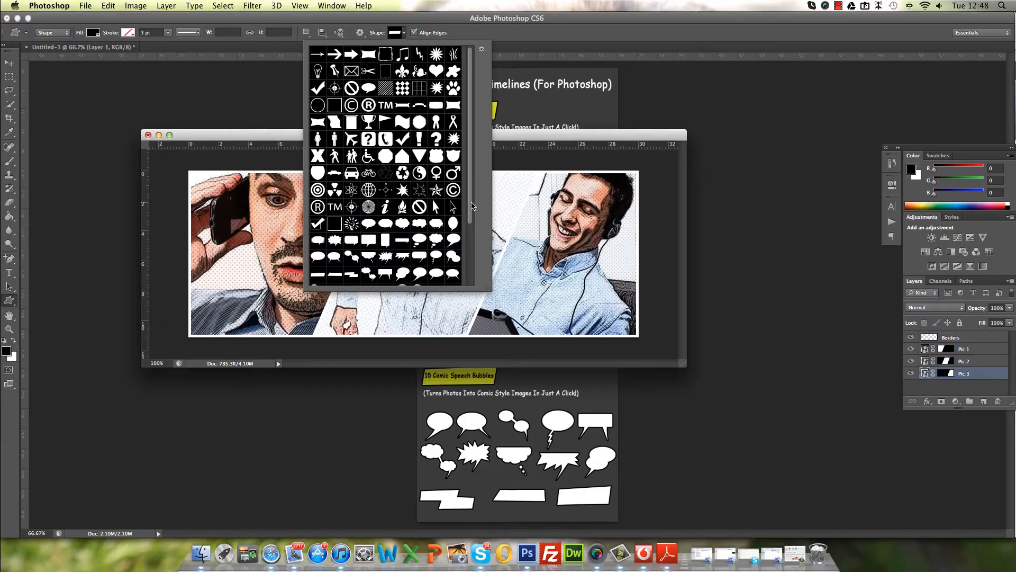
# Draw a flat-topped cloud thought bubble about 181 by 143 px over the first panel and place its layer directly below Borders.
pyautogui.moveTo(469, 202); pyautogui.dragTo(464, 264)
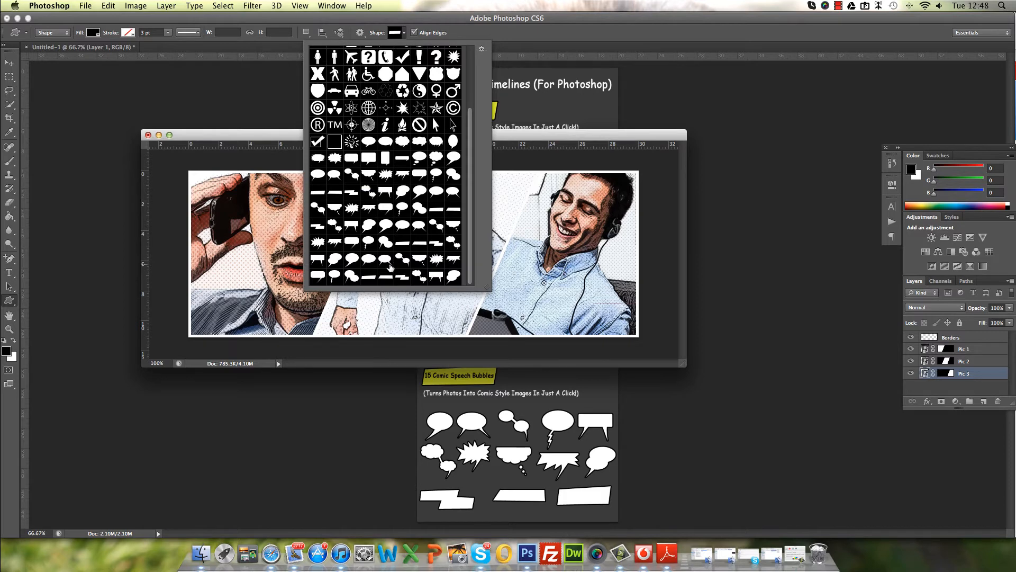
pyautogui.click(424, 260)
pyautogui.click(228, 192)
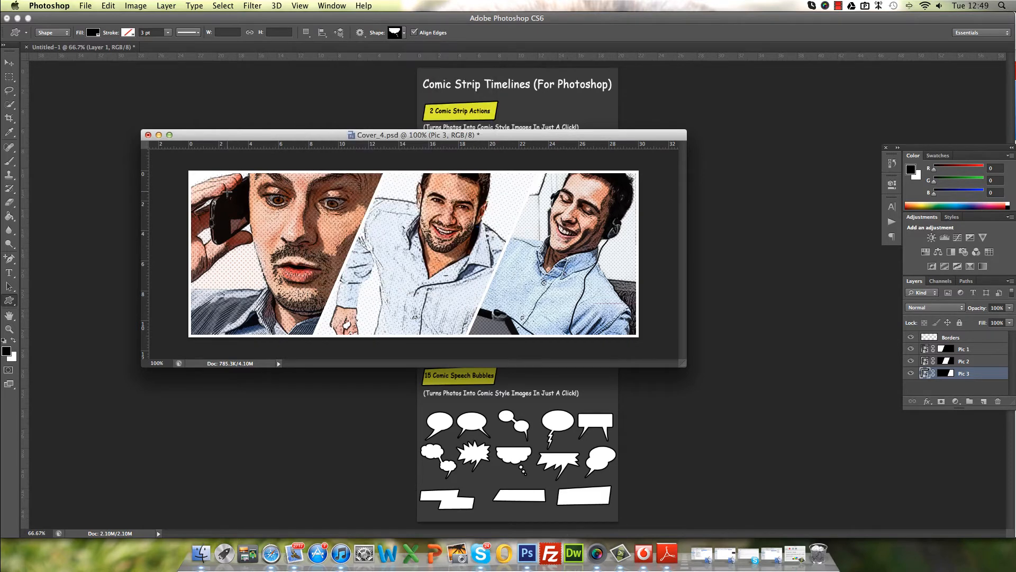
pyautogui.moveTo(227, 192); pyautogui.dragTo(323, 267)
pyautogui.moveTo(952, 380); pyautogui.dragTo(924, 345)
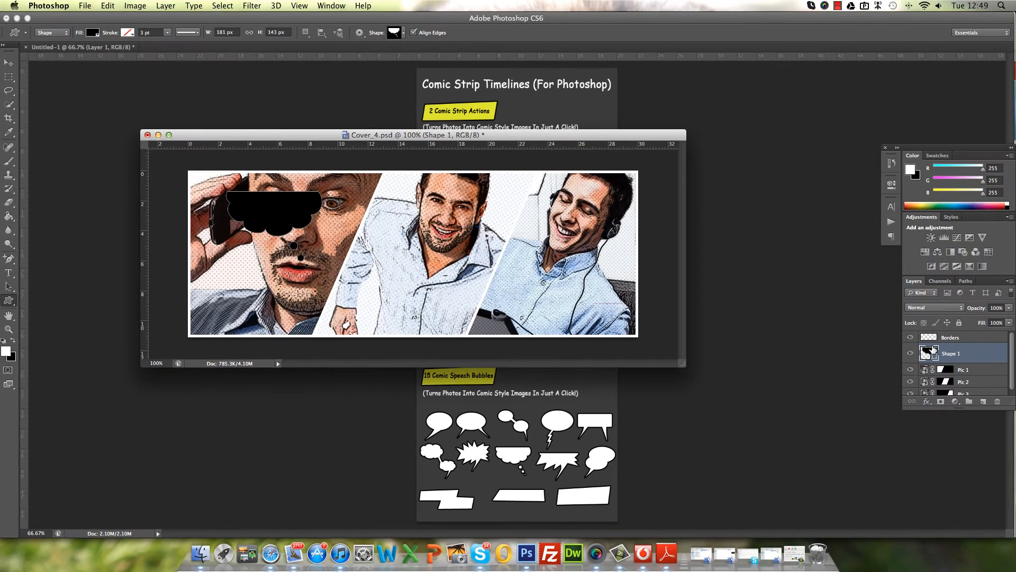
# Set the thought bubble's fill to white (ffffff) and move it right to the upper boundary of the first and second panels.
pyautogui.doubleClick(933, 351)
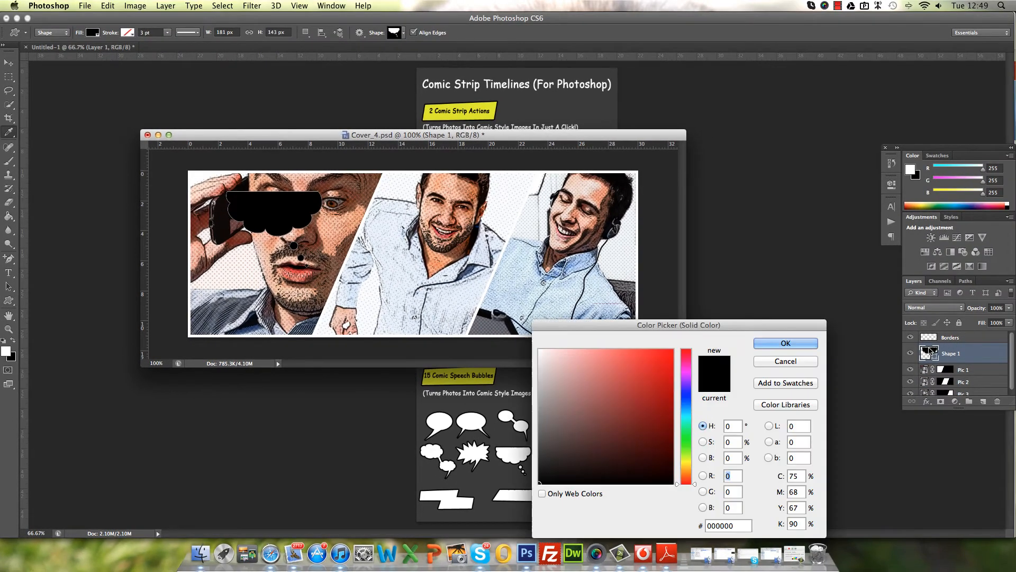
pyautogui.click(7, 351)
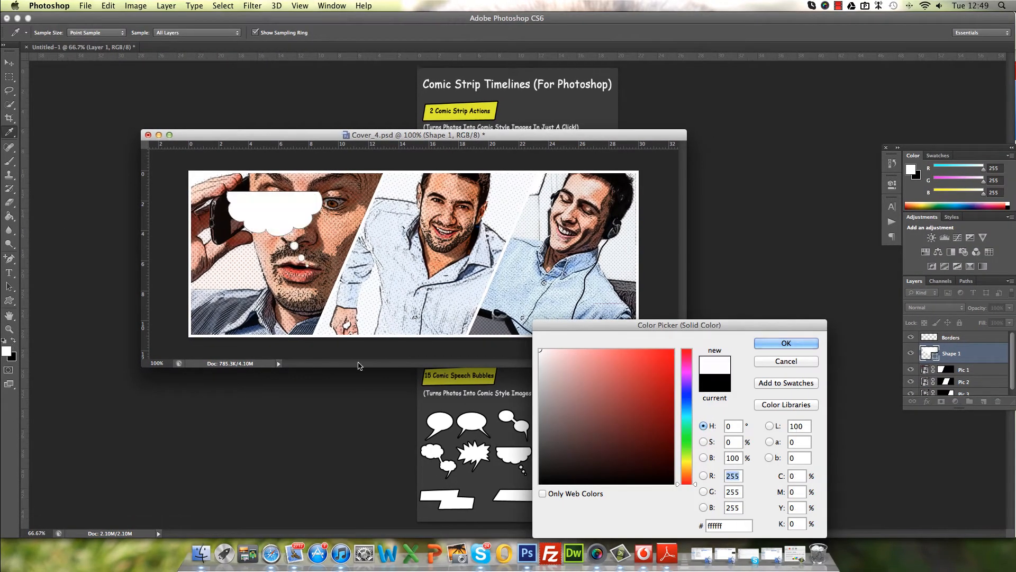
pyautogui.press('Return')
pyautogui.press('v')
pyautogui.moveTo(265, 200); pyautogui.dragTo(357, 195)
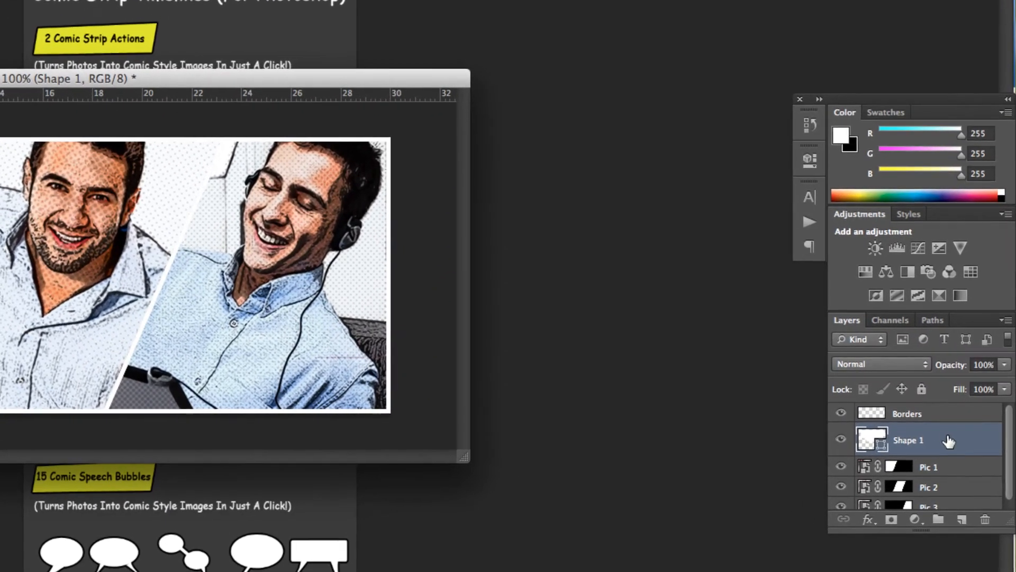
# Clip the thought bubble's shape layer to the Pic 1 layer with a clipping mask.
pyautogui.moveTo(948, 441); pyautogui.dragTo(937, 460)
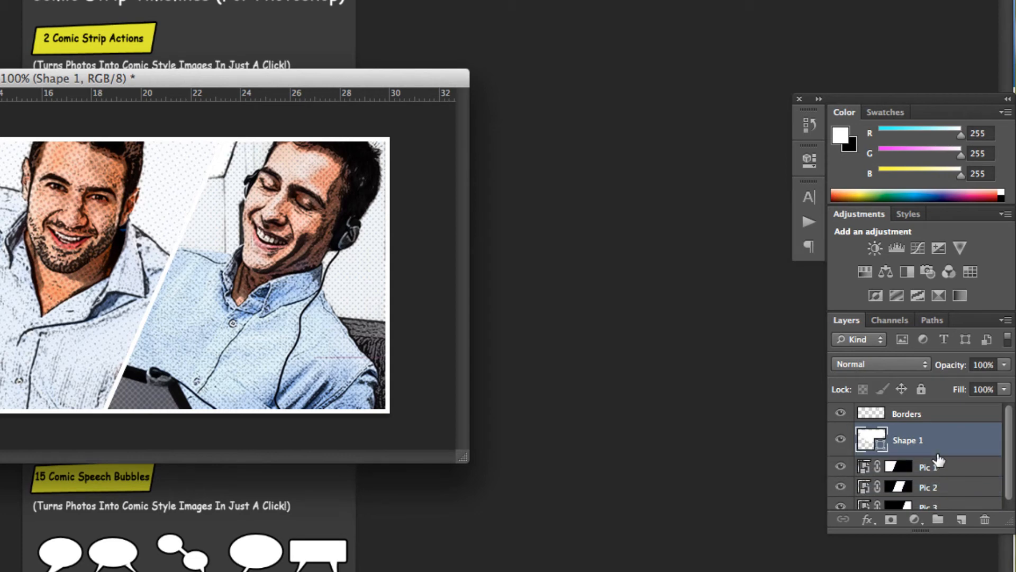
pyautogui.rightClick(923, 439)
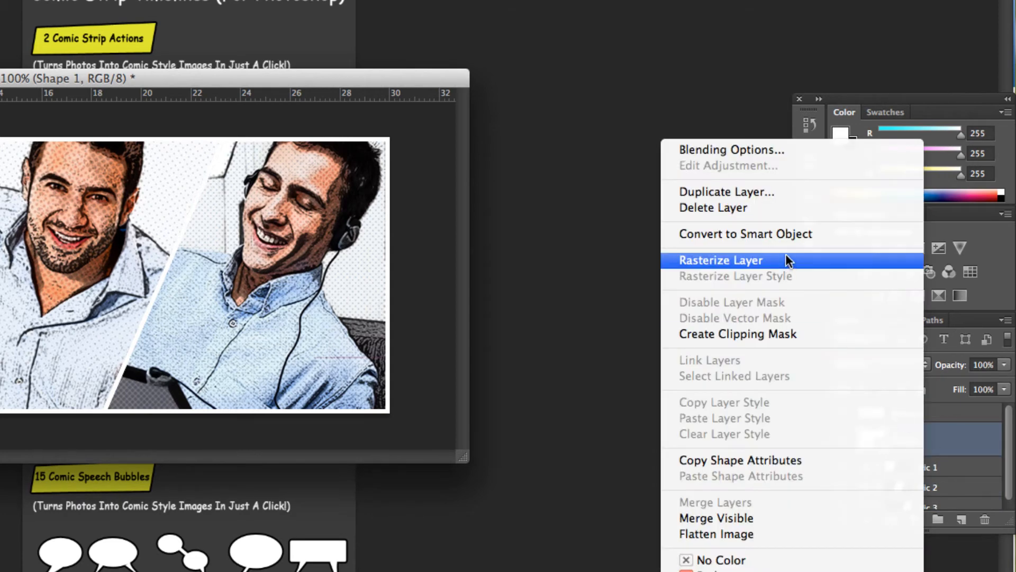
pyautogui.click(771, 333)
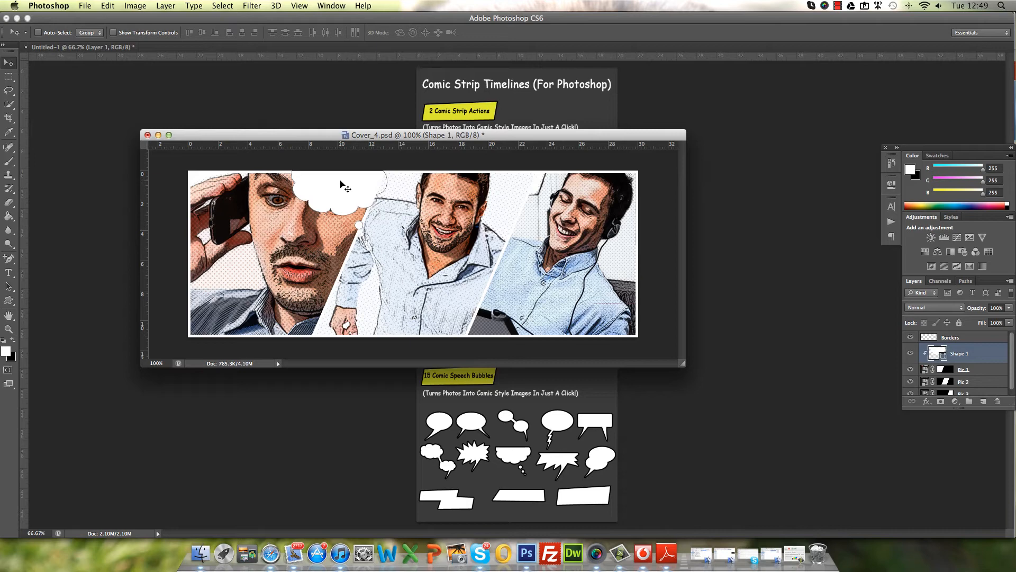
# Flip the thought bubble horizontally and move it slightly up and to the right over the first panel's upper border.
pyautogui.press('super+t')
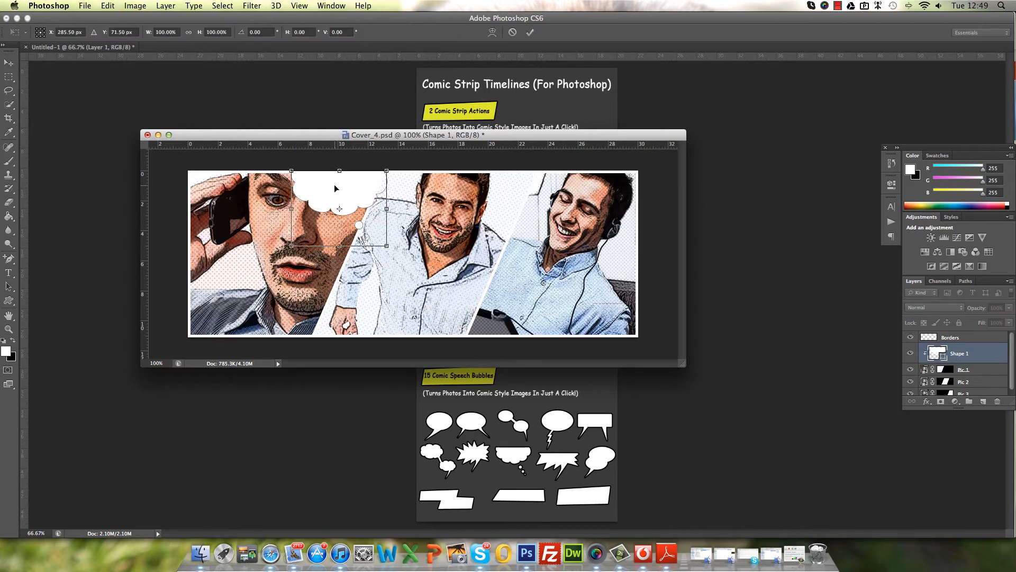
pyautogui.rightClick(335, 184)
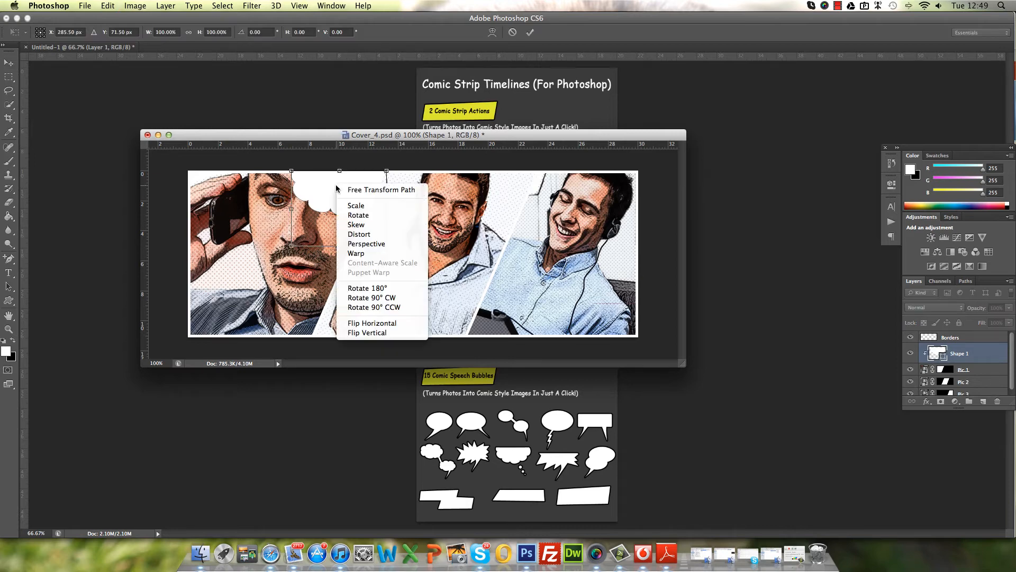
pyautogui.click(368, 325)
pyautogui.press('Return')
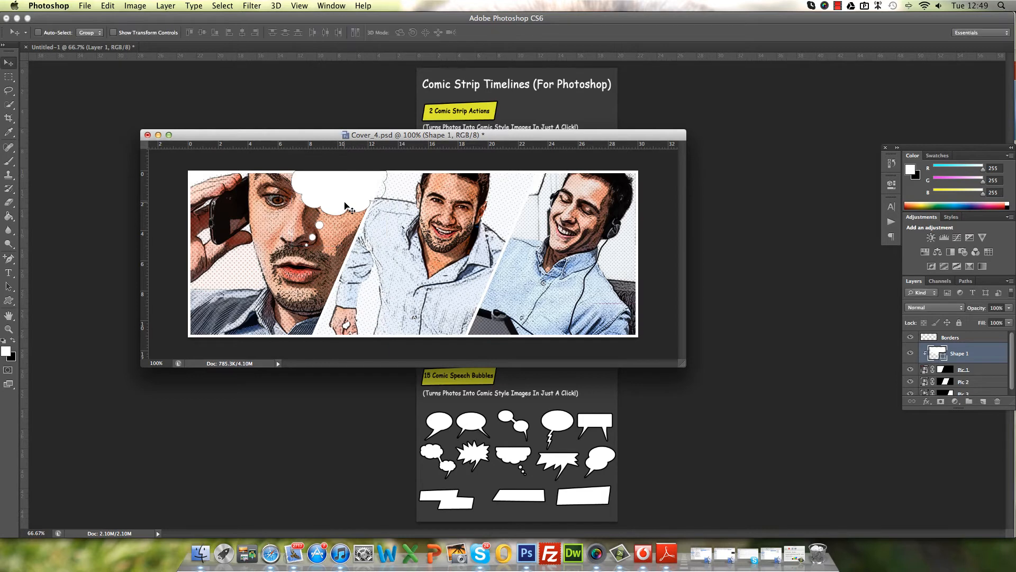
pyautogui.moveTo(342, 201); pyautogui.dragTo(349, 189)
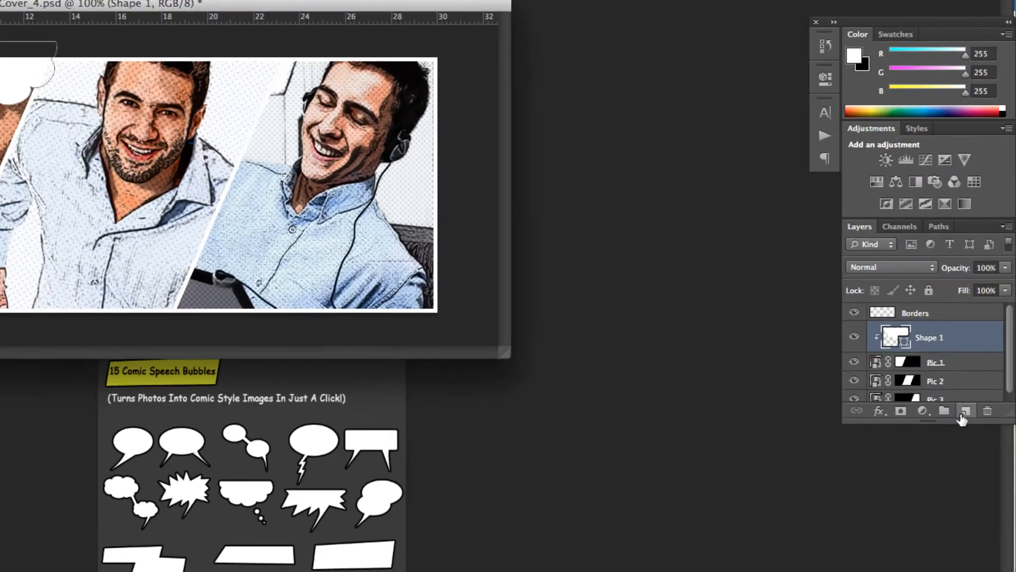
# Add a new layer above the bubble shape and enter the text "Oh! I'm Late for the office" on two lines.
pyautogui.click(983, 401)
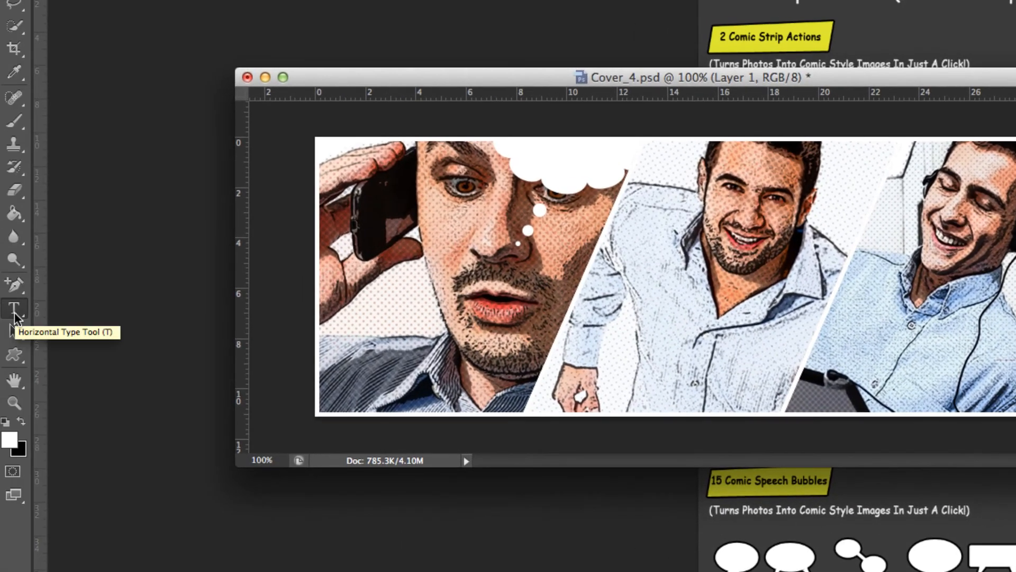
pyautogui.click(14, 308)
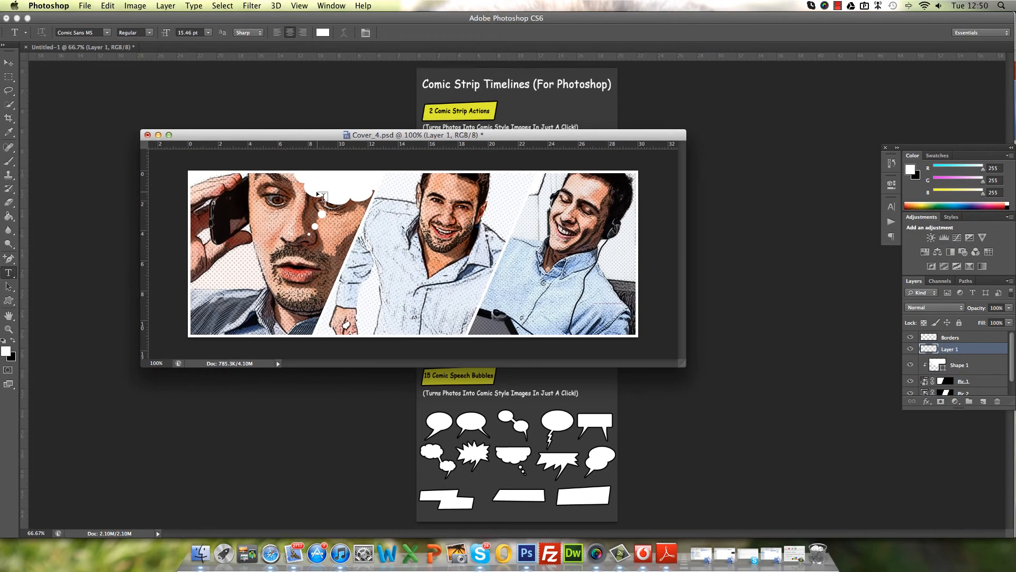
pyautogui.click(368, 177)
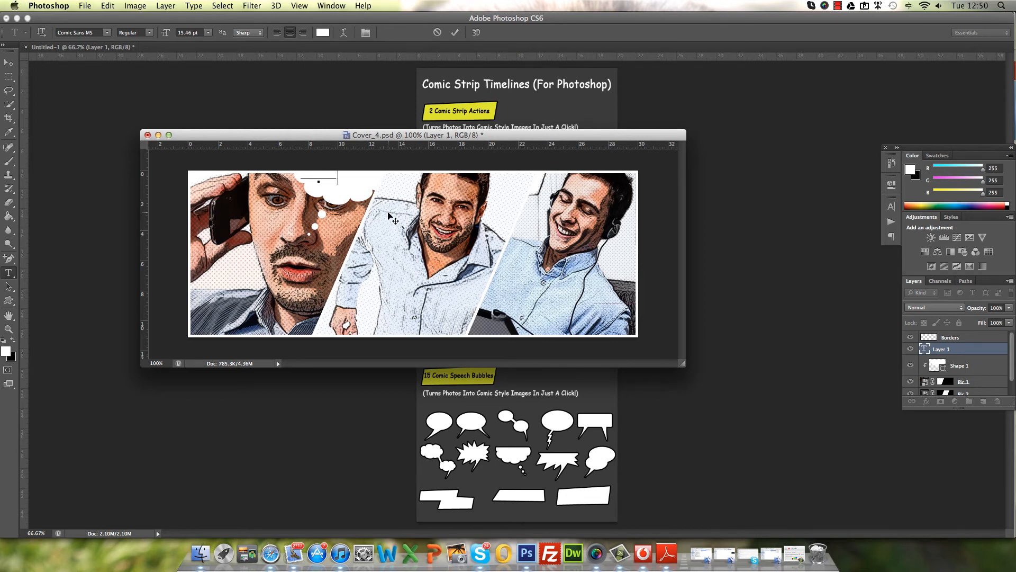
pyautogui.write('for')
# Color the thought bubble's text black and move it about 1.34 cm right to center it in the bubble.
pyautogui.moveTo(342, 188); pyautogui.dragTo(264, 178)
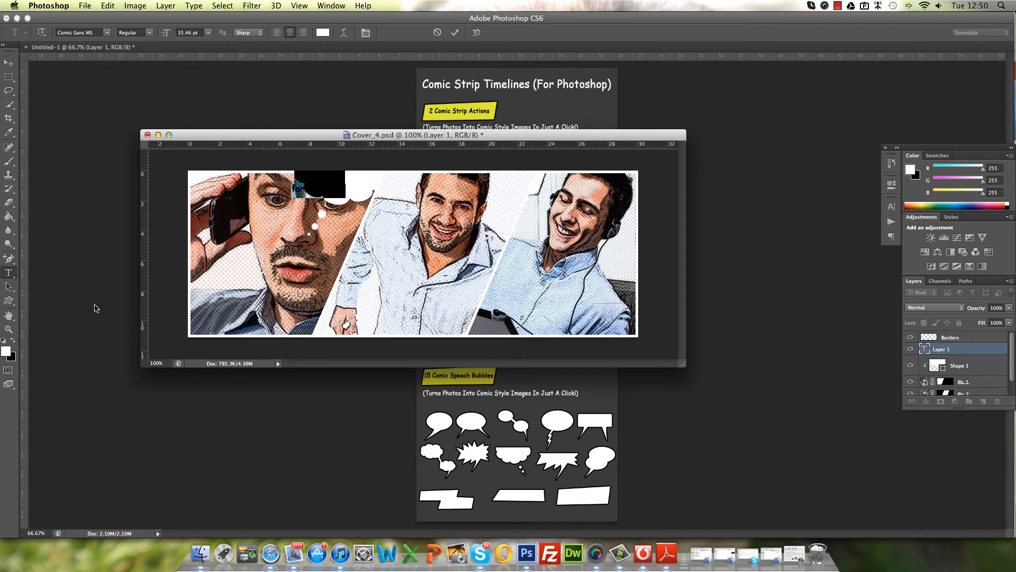
pyautogui.click(11, 341)
pyautogui.click(8, 62)
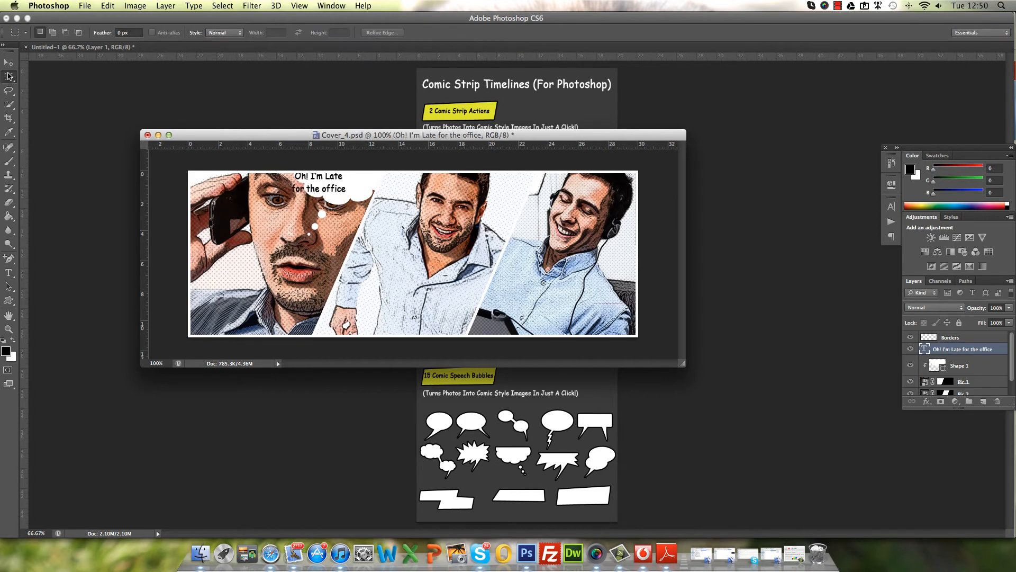
pyautogui.moveTo(327, 181); pyautogui.dragTo(346, 182)
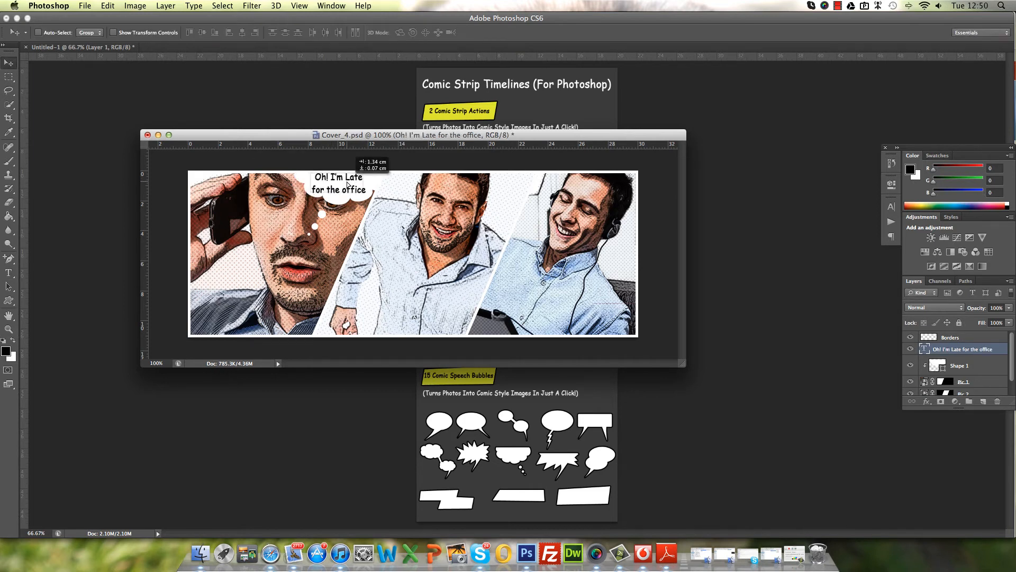
# Add a black outside Stroke layer style at 100% opacity to the thought bubble shape, then select its text layer.
pyautogui.click(941, 369)
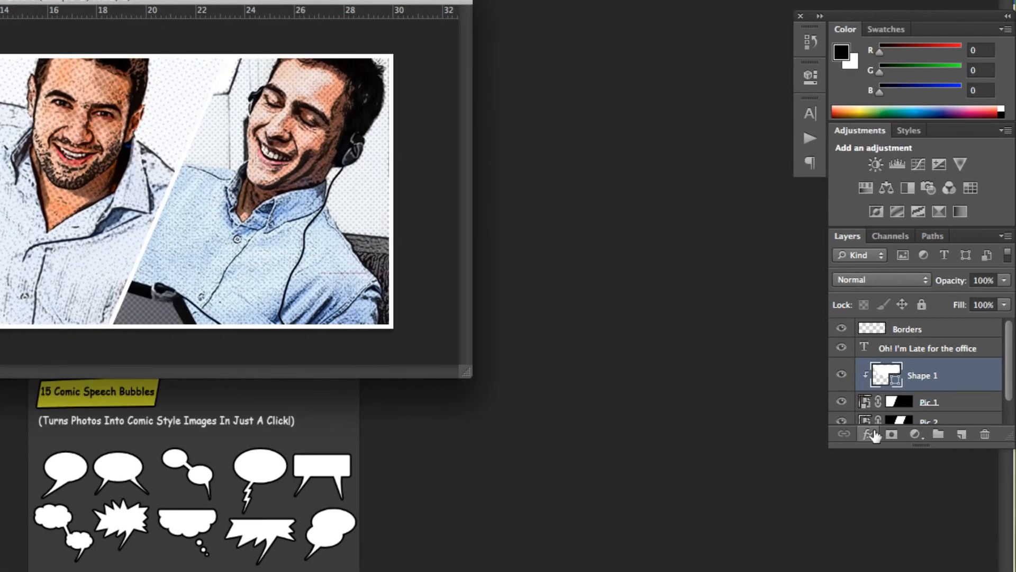
pyautogui.click(867, 434)
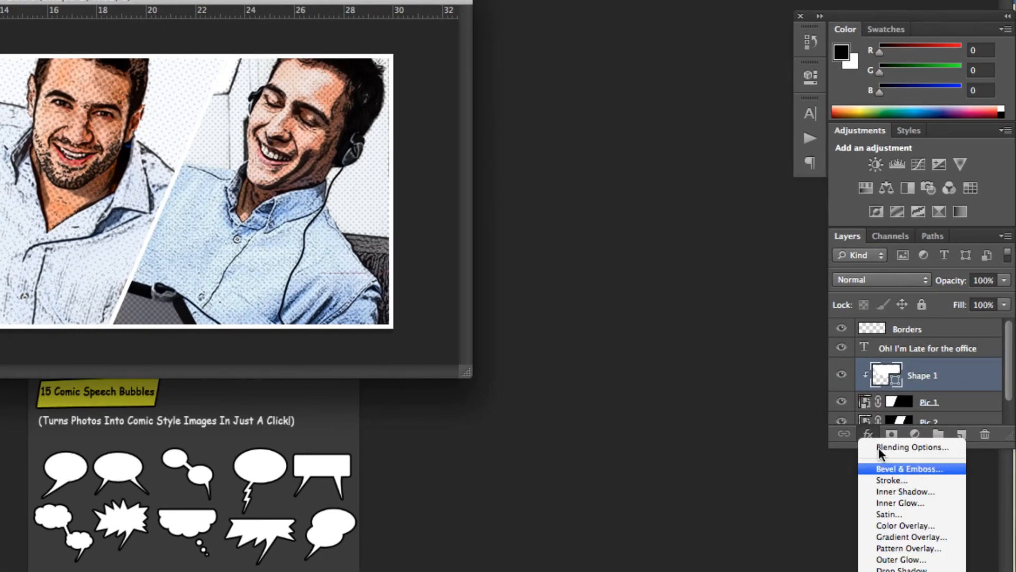
pyautogui.click(902, 480)
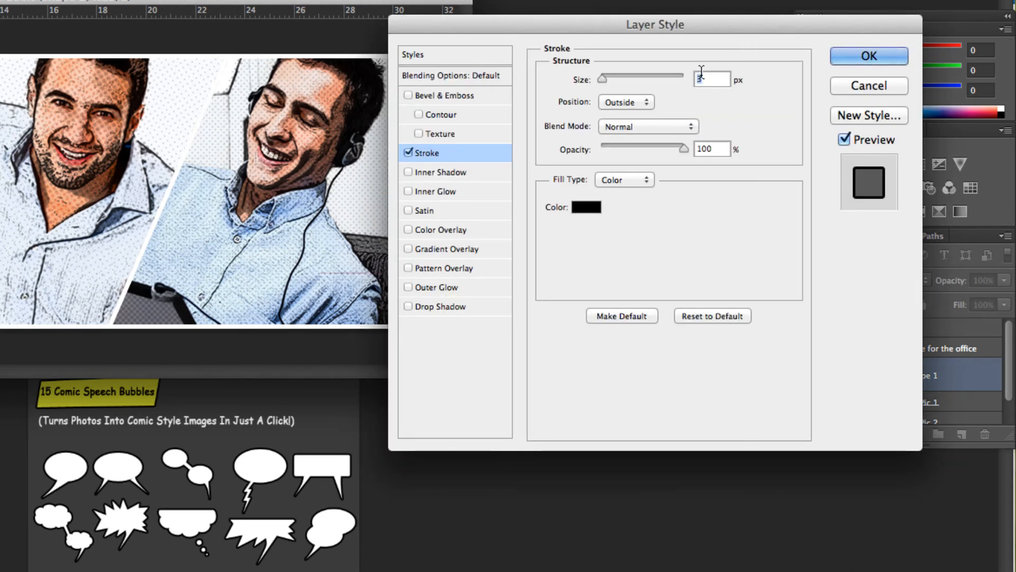
pyautogui.click(863, 60)
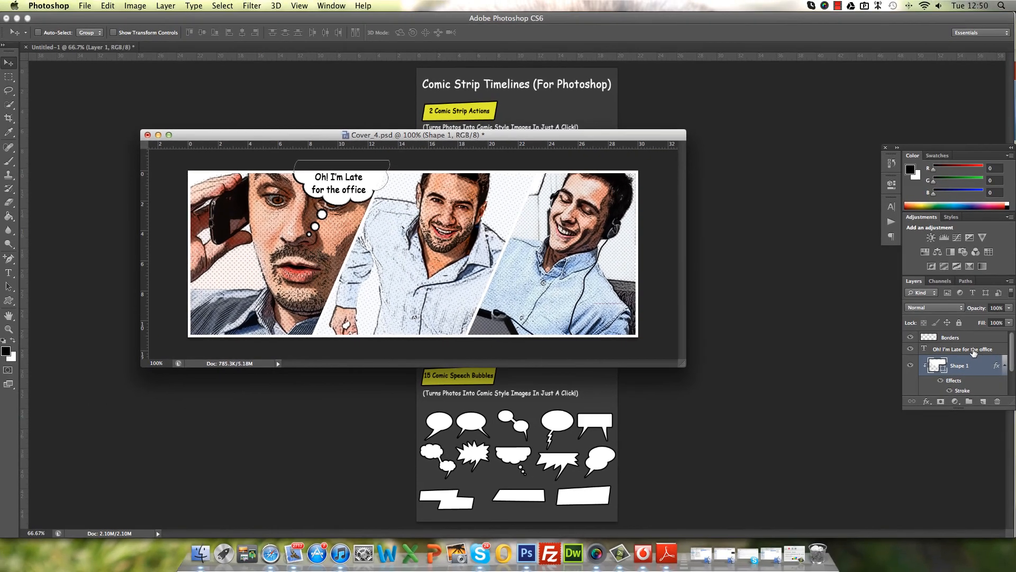
pyautogui.click(947, 350)
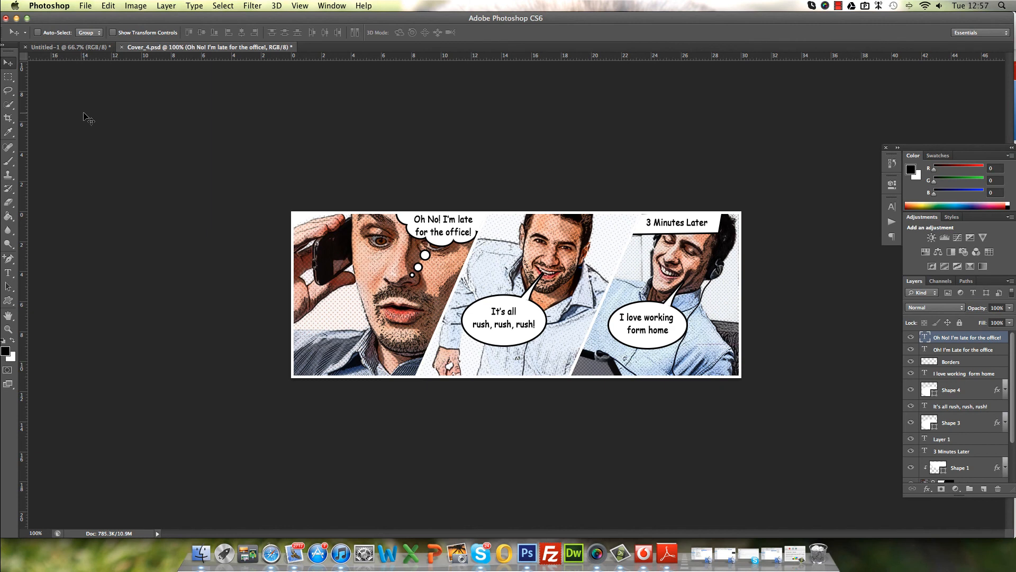
# Review the Save for Web export settings for the finished cover as PNG-24 and leave them without saving.
pyautogui.click(85, 6)
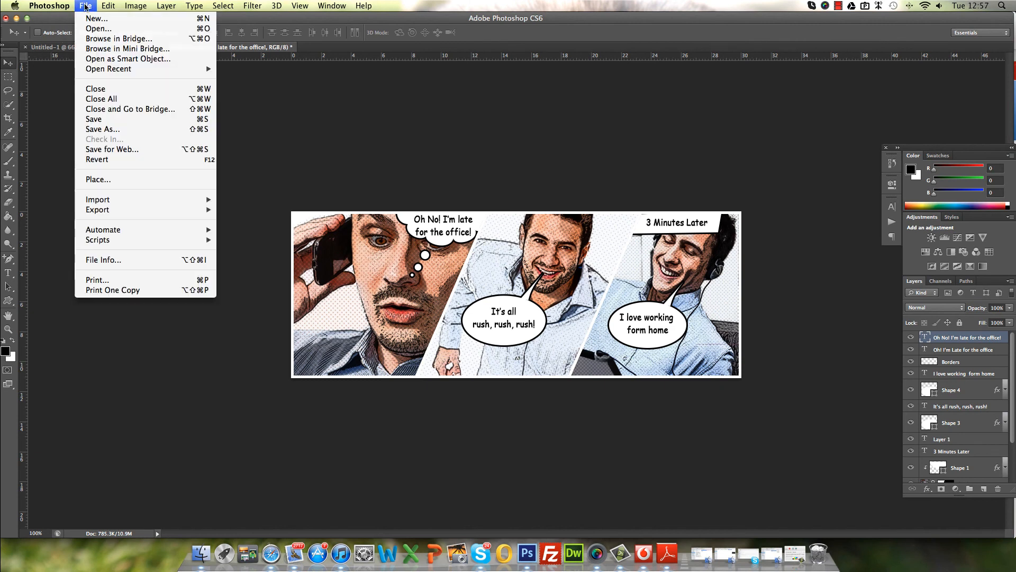
pyautogui.click(119, 151)
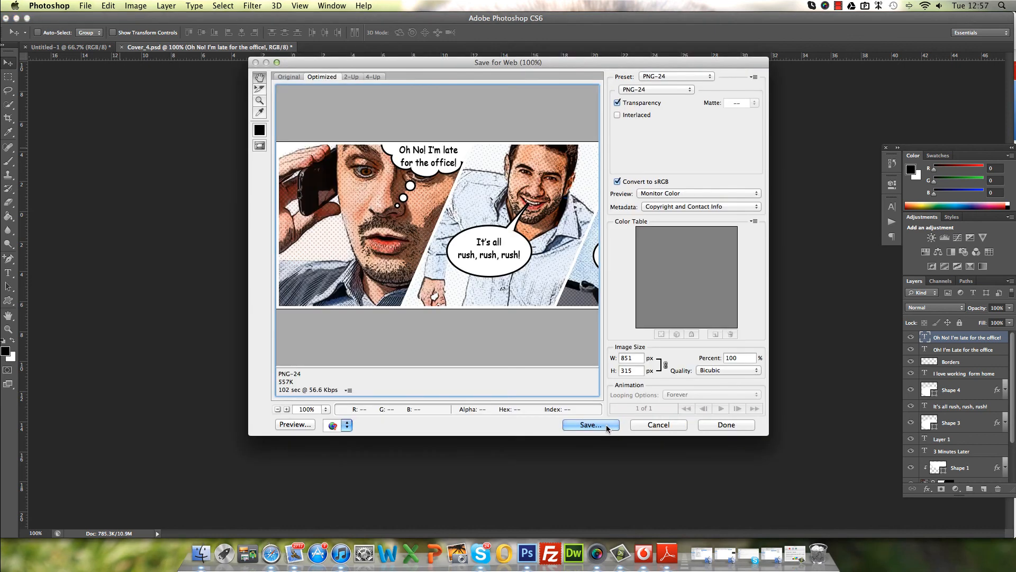
pyautogui.click(647, 425)
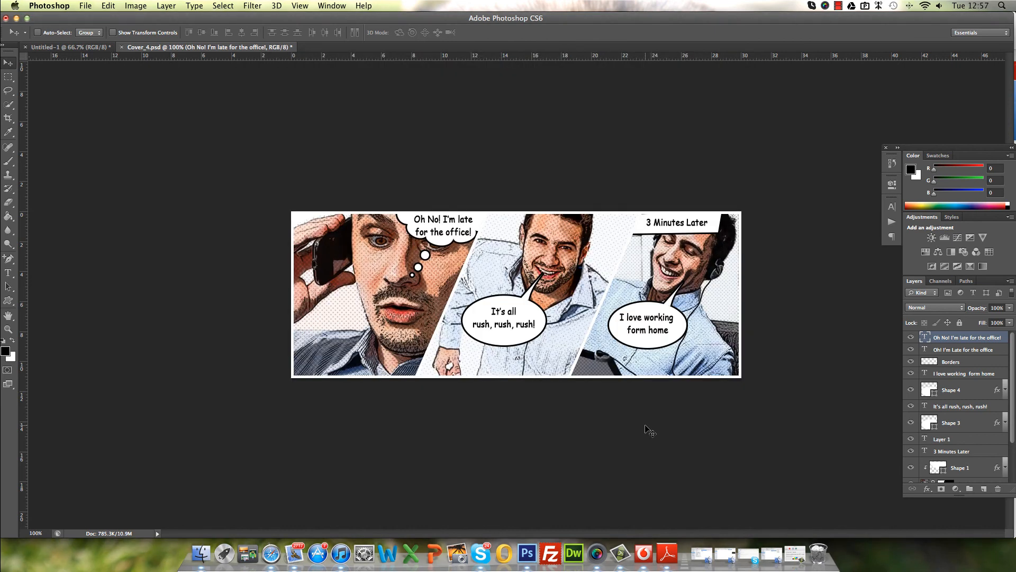